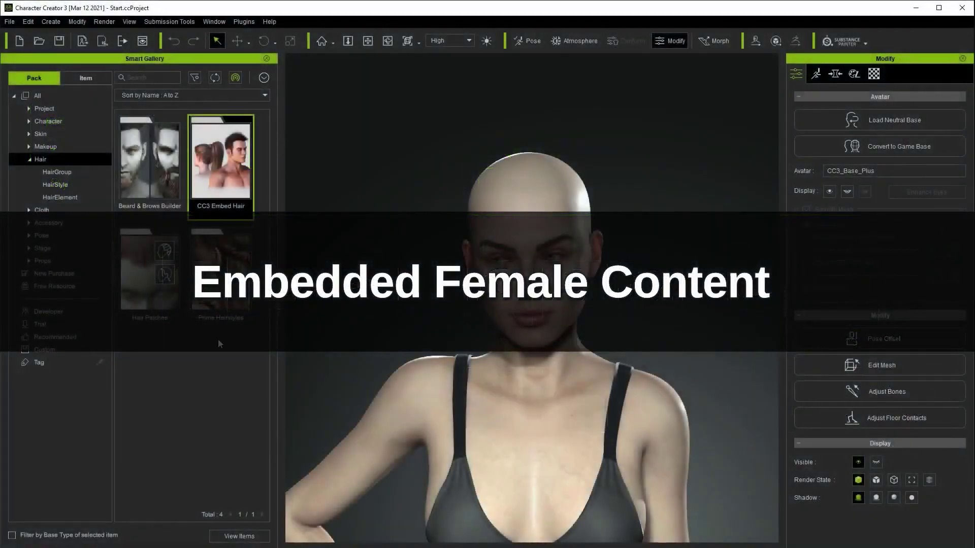
Open the CC3 Embed Hair pack, show its hair elements and apply the Base element to the female avatar.
{"action": "double_click", "coordinate": [231, 167]}
{"action": "left_click_drag", "start_coordinate": [263, 135], "coordinate": [282, 85]}
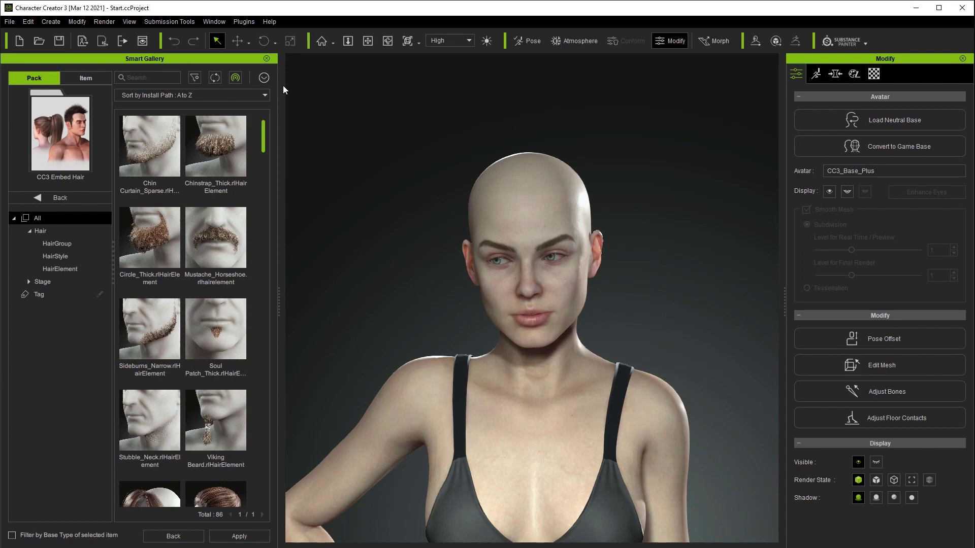
{"action": "left_click", "coordinate": [61, 244]}
{"action": "left_click", "coordinate": [68, 257]}
{"action": "left_click", "coordinate": [76, 270]}
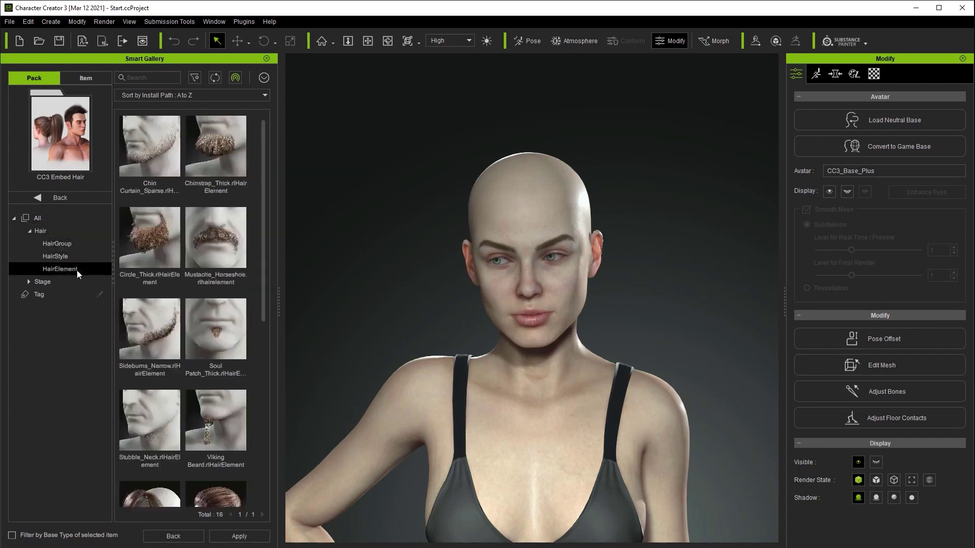
{"action": "left_click_drag", "start_coordinate": [265, 127], "coordinate": [271, 255]}
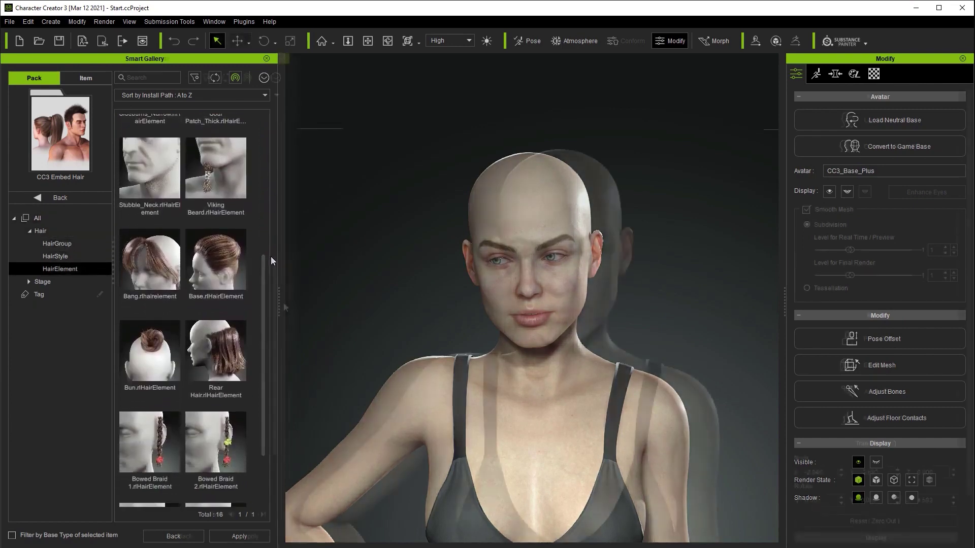
{"action": "double_click", "coordinate": [220, 274]}
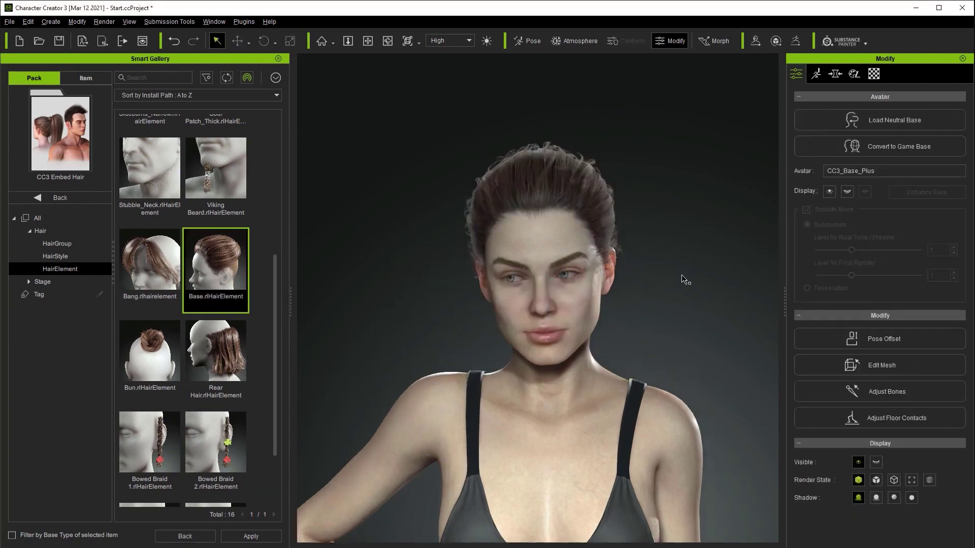
Add the Rear Hair, Bang and Bun hair elements to the female avatar.
{"action": "double_click", "coordinate": [223, 345]}
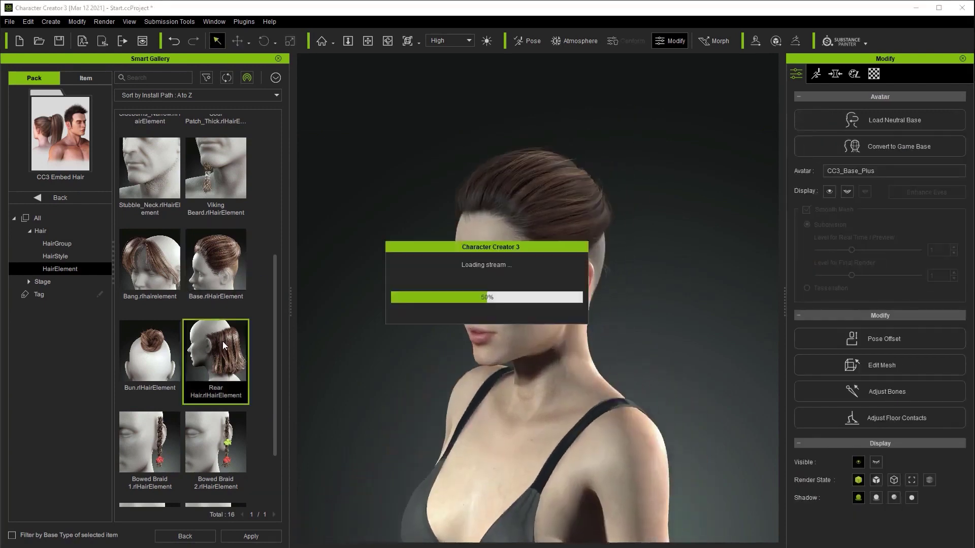
{"action": "middle_click_drag", "start_coordinate": [656, 281], "coordinate": [627, 285]}
{"action": "right_click_drag", "start_coordinate": [626, 284], "coordinate": [654, 303]}
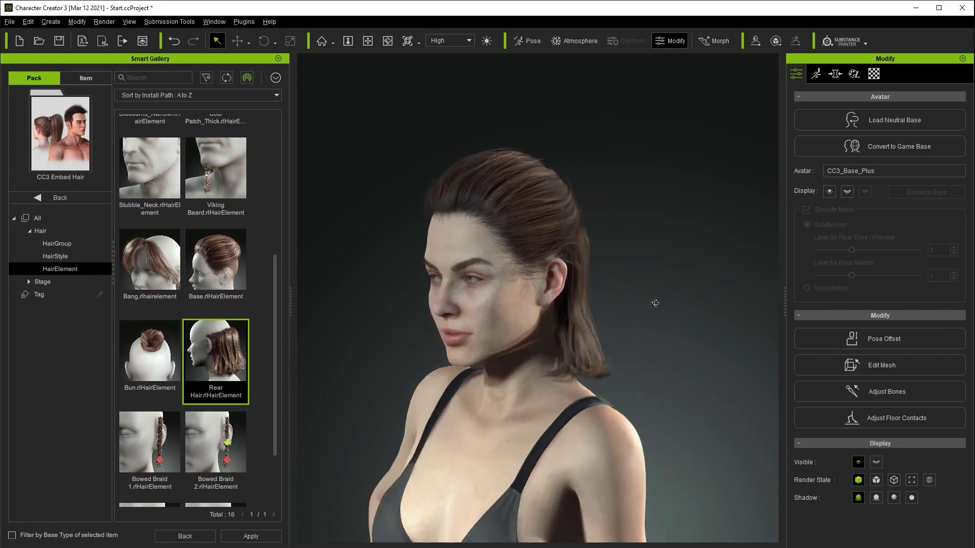
{"action": "double_click", "coordinate": [135, 256]}
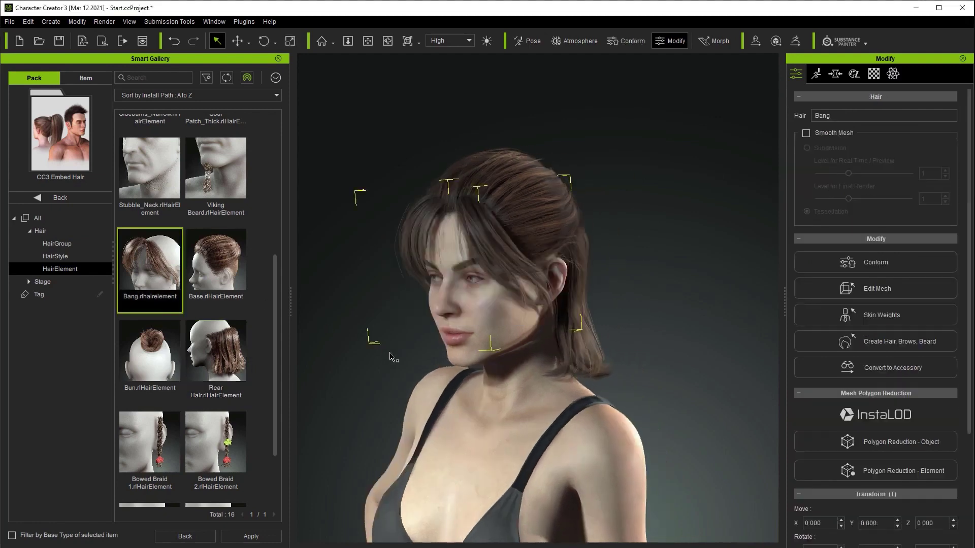
{"action": "right_click_drag", "start_coordinate": [406, 294], "coordinate": [381, 335]}
{"action": "middle_click_drag", "start_coordinate": [381, 335], "coordinate": [362, 338]}
{"action": "double_click", "coordinate": [150, 355]}
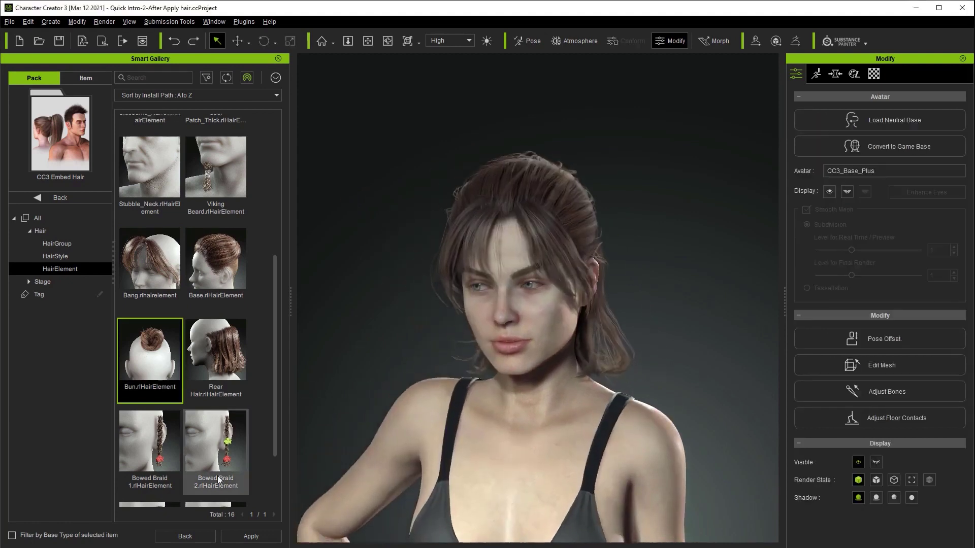
Try the Bowed Braid 2 element moved beside the ear to about X 7.27, Y 8.15, Z 0.21, and delete it.
{"action": "double_click", "coordinate": [217, 437]}
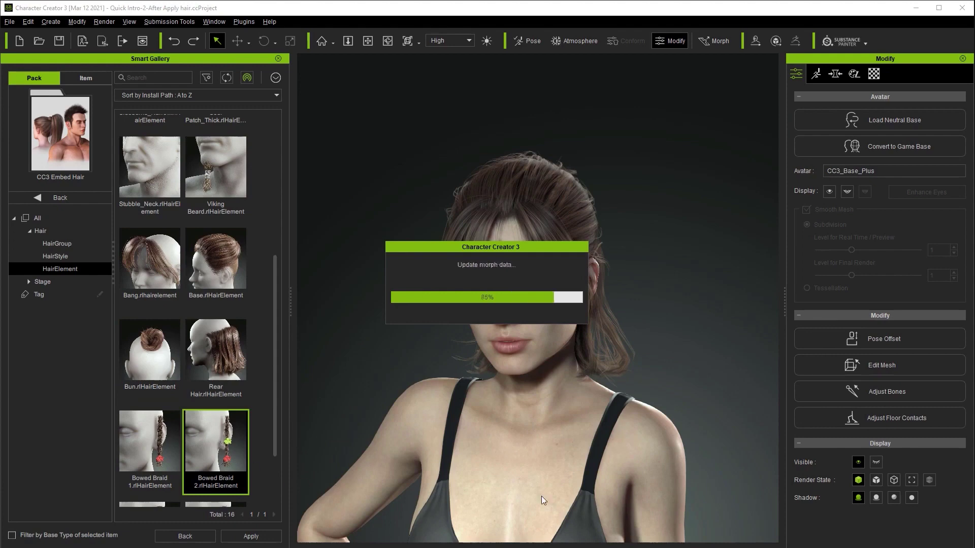
{"action": "key", "text": "w"}
{"action": "right_click_drag", "start_coordinate": [637, 368], "coordinate": [546, 380]}
{"action": "left_click_drag", "start_coordinate": [583, 171], "coordinate": [585, 181]}
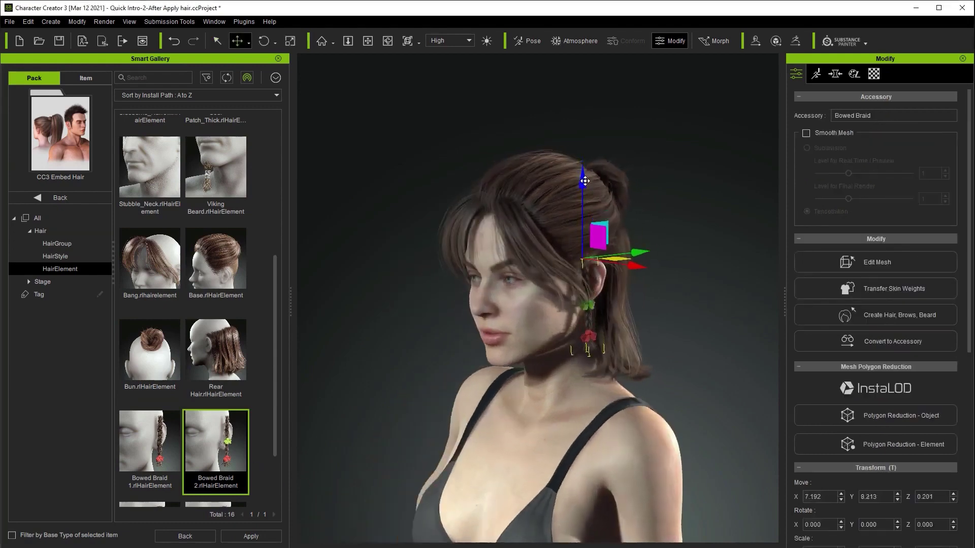
{"action": "right_click_drag", "start_coordinate": [589, 350], "coordinate": [644, 350]}
{"action": "mouse_move", "coordinate": [649, 265]}
{"action": "left_mouse_down"}
{"action": "mouse_move", "coordinate": [723, 285]}
{"action": "mouse_move", "coordinate": [648, 276]}
{"action": "left_mouse_up"}
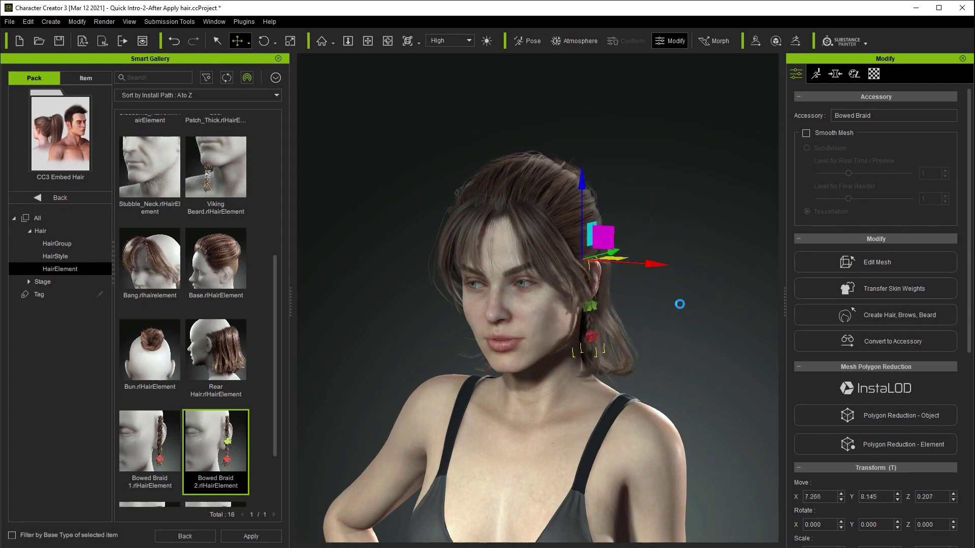
{"action": "key", "text": "Delete"}
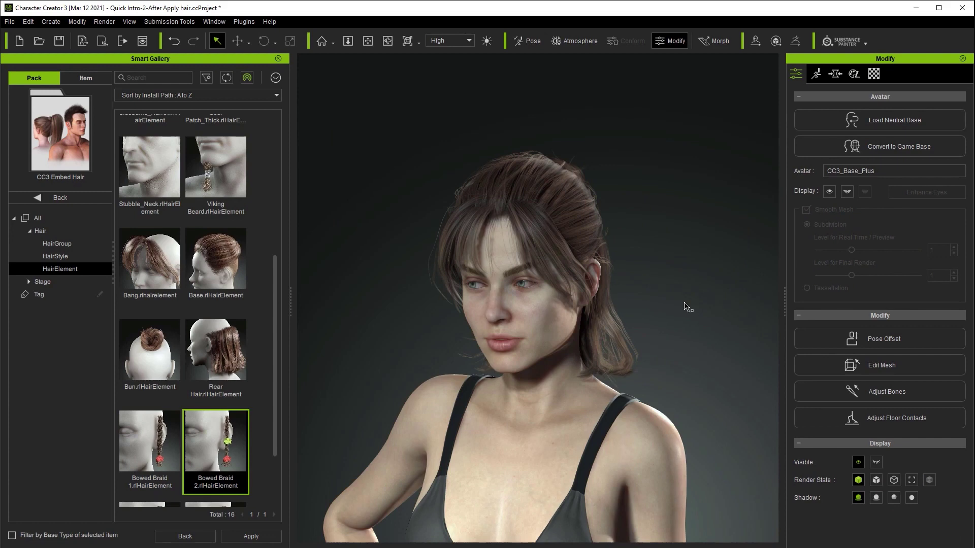
Show the complete hairstyles contained in the CC3 Embed Hair pack.
{"action": "scroll", "coordinate": [278, 457], "scroll_direction": "down", "scroll_amount": 2}
{"action": "scroll", "coordinate": [279, 351], "scroll_direction": "up", "scroll_amount": 5}
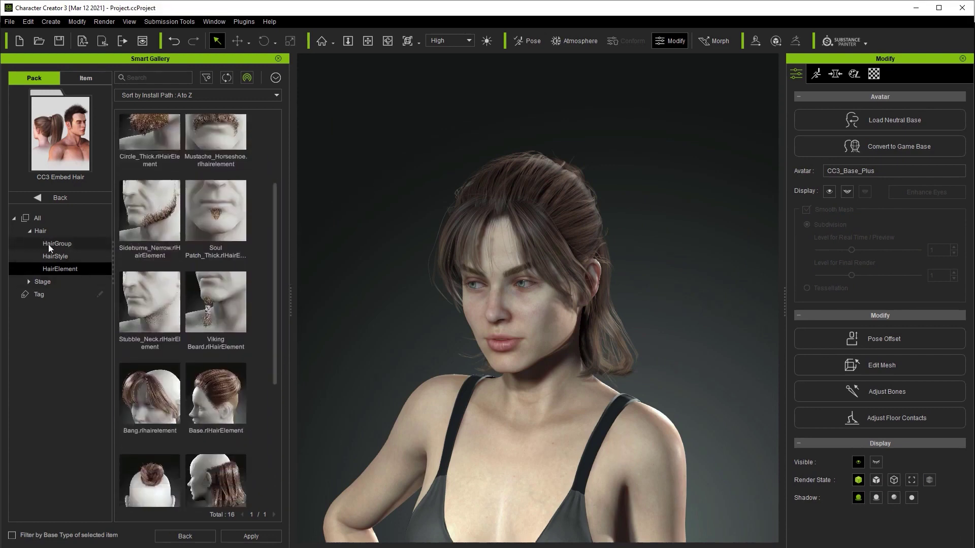
{"action": "left_click", "coordinate": [55, 256]}
Delete the Hair_Base, Real_Hair, Bang and Bun items from the avatar in the scene list.
{"action": "left_click", "coordinate": [244, 21]}
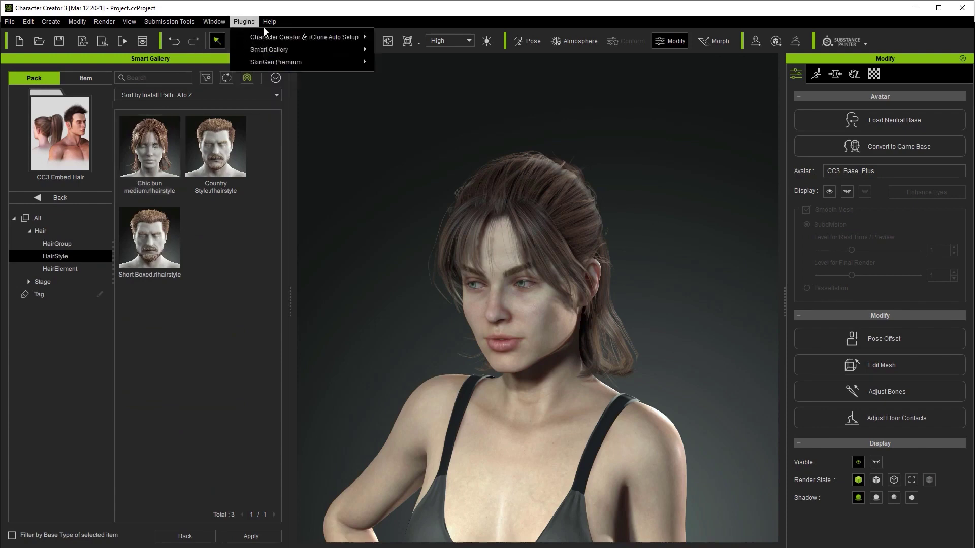
{"action": "left_click", "coordinate": [231, 76]}
{"action": "left_click", "coordinate": [13, 106]}
{"action": "left_click", "coordinate": [51, 129]}
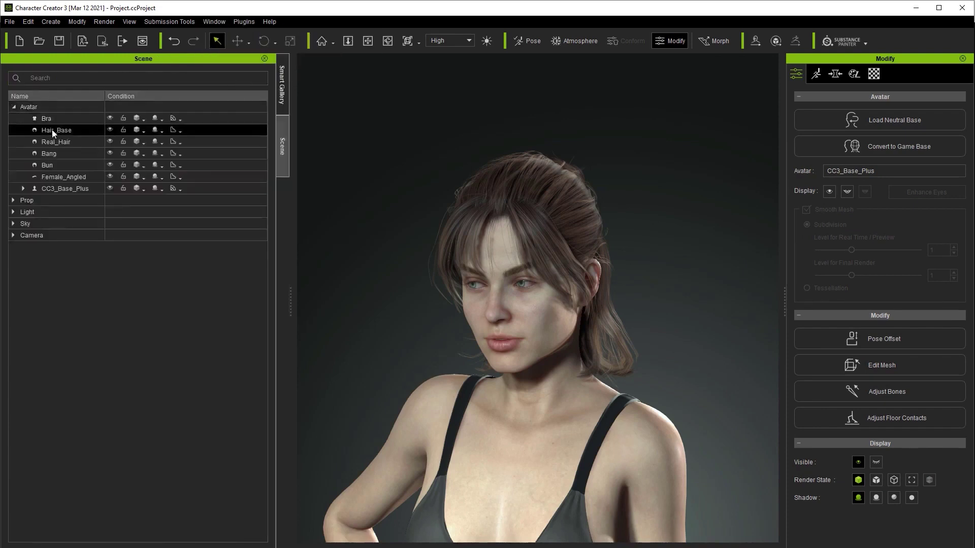
{"action": "left_click", "coordinate": [53, 163], "text": "shift"}
{"action": "key", "text": "Delete"}
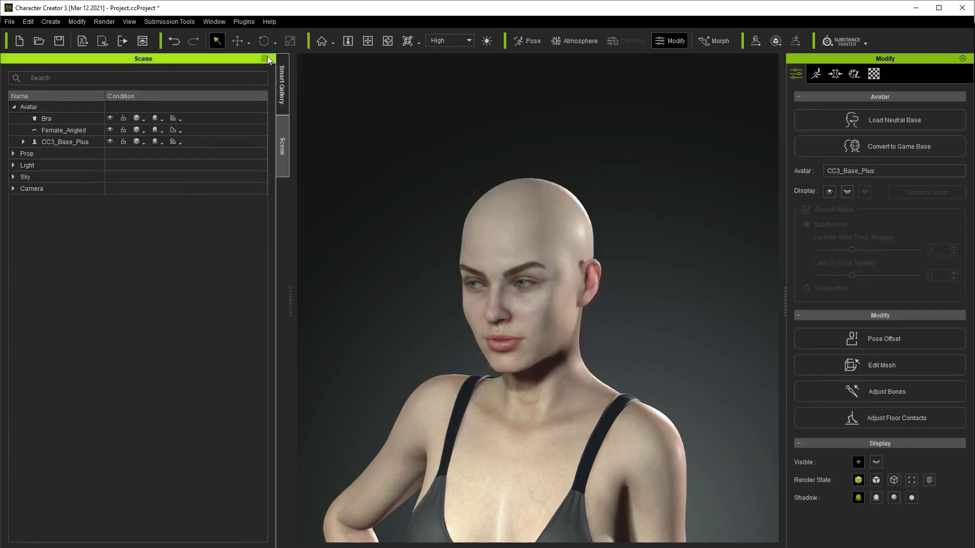
Close the scene list and apply the Chic bun medium hairstyle to the avatar.
{"action": "left_click", "coordinate": [263, 58]}
{"action": "double_click", "coordinate": [156, 148]}
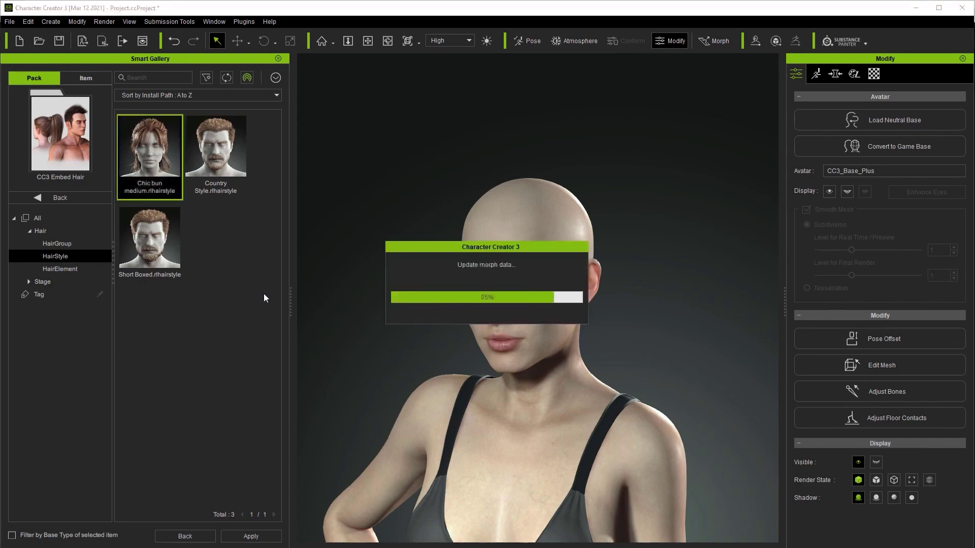
{"action": "left_click", "coordinate": [708, 269]}
{"action": "mouse_move", "coordinate": [579, 307]}
{"action": "right_mouse_down"}
{"action": "mouse_move", "coordinate": [685, 303]}
{"action": "mouse_move", "coordinate": [575, 308]}
{"action": "right_mouse_up"}
Show the pack's MaterialPlus presets and apply F_1_Bang to the bangs and F_1_Hair_Base to the base hair.
{"action": "left_click", "coordinate": [46, 282]}
{"action": "left_click", "coordinate": [60, 307]}
{"action": "left_click_drag", "start_coordinate": [276, 162], "coordinate": [275, 206]}
{"action": "left_click_drag", "start_coordinate": [216, 192], "coordinate": [484, 276]}
{"action": "left_click", "coordinate": [555, 364]}
{"action": "left_click_drag", "start_coordinate": [216, 279], "coordinate": [507, 233]}
{"action": "left_click", "coordinate": [555, 364]}
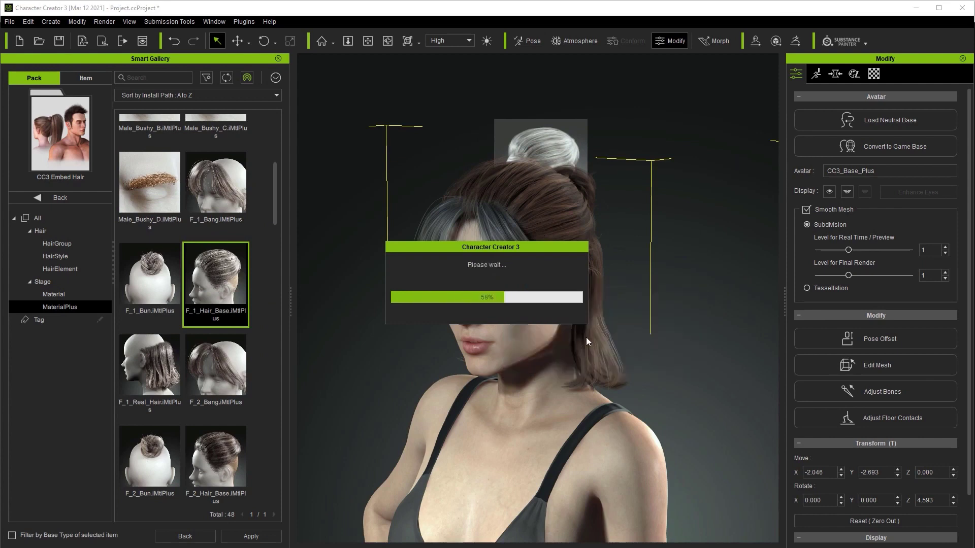
Apply the F_1_Real_Hair material to the rear hair and F_2_Bun to the bun.
{"action": "left_click", "coordinate": [154, 379]}
{"action": "left_click_drag", "start_coordinate": [154, 378], "coordinate": [559, 330]}
{"action": "left_click", "coordinate": [579, 365]}
{"action": "right_click_drag", "start_coordinate": [687, 350], "coordinate": [587, 351], "text": "alt"}
{"action": "left_click_drag", "start_coordinate": [150, 457], "coordinate": [571, 210]}
{"action": "left_click", "coordinate": [546, 366]}
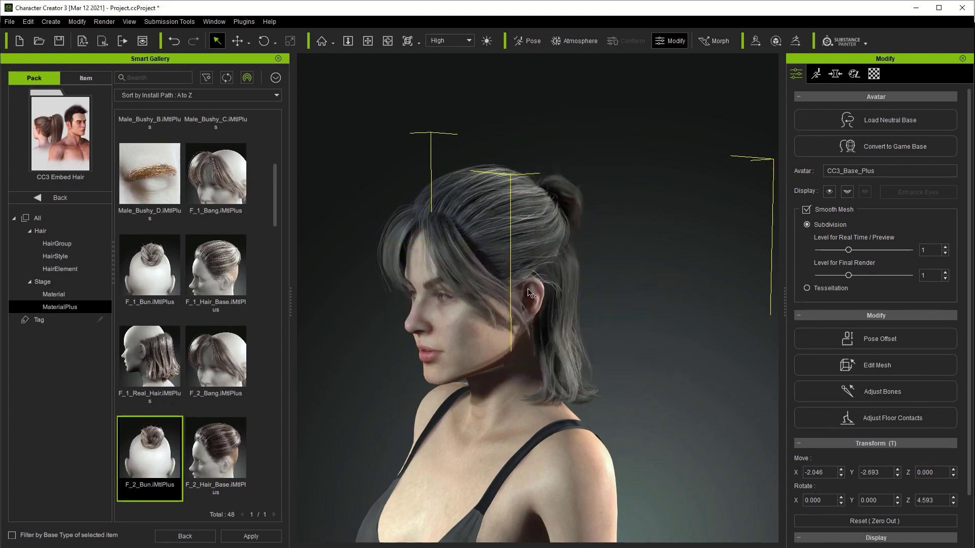
Apply the blonde F_4_Bang material to the bangs and F_4_Hair_Base to the base hair.
{"action": "left_click_drag", "start_coordinate": [275, 207], "coordinate": [279, 245]}
{"action": "scroll", "coordinate": [269, 269], "scroll_direction": "down", "scroll_amount": 2}
{"action": "left_click_drag", "start_coordinate": [215, 371], "coordinate": [472, 284]}
{"action": "left_click", "coordinate": [547, 365]}
{"action": "left_click_drag", "start_coordinate": [216, 454], "coordinate": [521, 315]}
{"action": "left_click", "coordinate": [587, 365]}
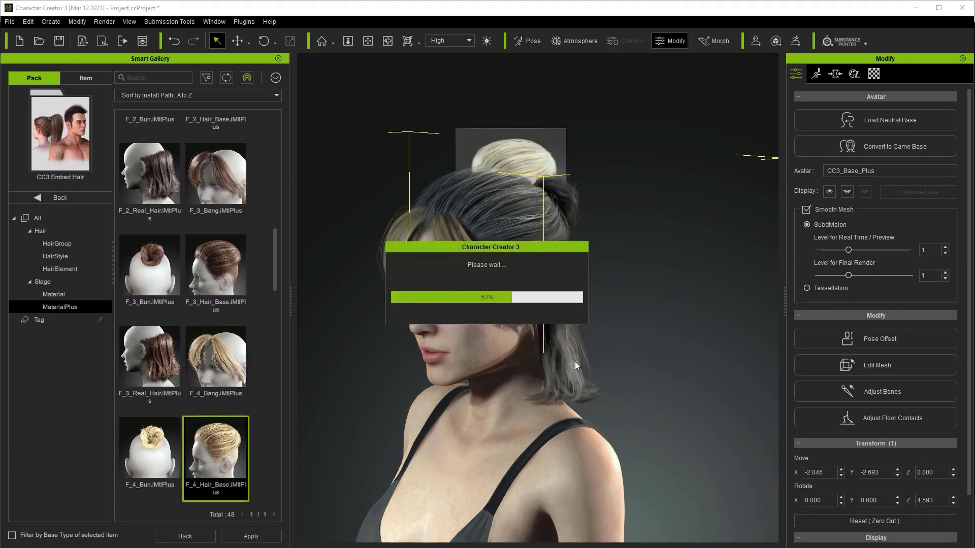
Apply the blonde F_4_Real_Hair material to the rear hair and F_4_Bun to the bun.
{"action": "scroll", "coordinate": [258, 360], "scroll_direction": "down", "scroll_amount": 2}
{"action": "left_click_drag", "start_coordinate": [150, 447], "coordinate": [556, 300]}
{"action": "left_click", "coordinate": [546, 365]}
{"action": "left_click_drag", "start_coordinate": [150, 355], "coordinate": [570, 211]}
{"action": "left_click", "coordinate": [530, 364]}
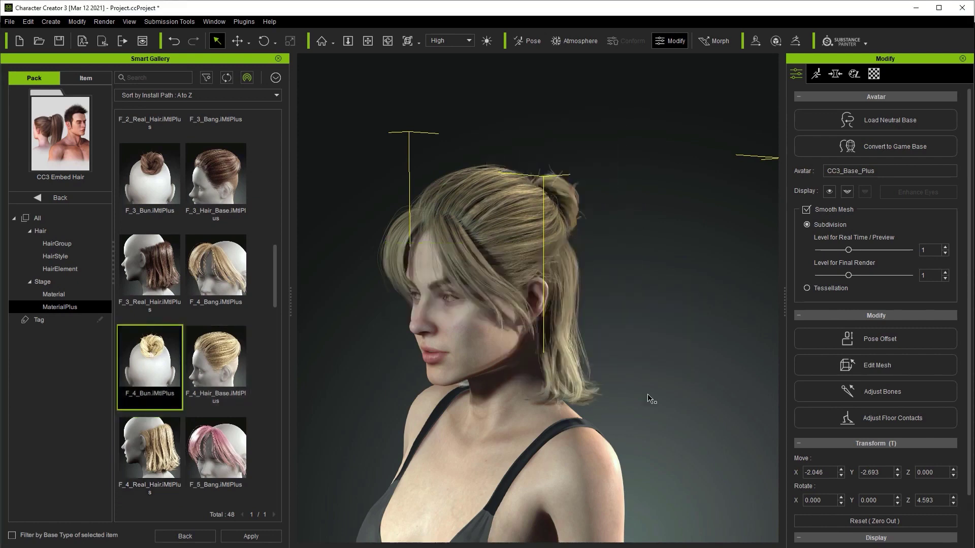
Apply the pink F_5 materials to the bangs, base hair and rear hair.
{"action": "left_click_drag", "start_coordinate": [276, 252], "coordinate": [276, 291]}
{"action": "left_click_drag", "start_coordinate": [215, 239], "coordinate": [508, 284]}
{"action": "left_click", "coordinate": [536, 360]}
{"action": "left_click_drag", "start_coordinate": [224, 345], "coordinate": [538, 232]}
{"action": "left_click", "coordinate": [542, 361]}
{"action": "left_click_drag", "start_coordinate": [150, 421], "coordinate": [589, 315]}
{"action": "left_click", "coordinate": [555, 365]}
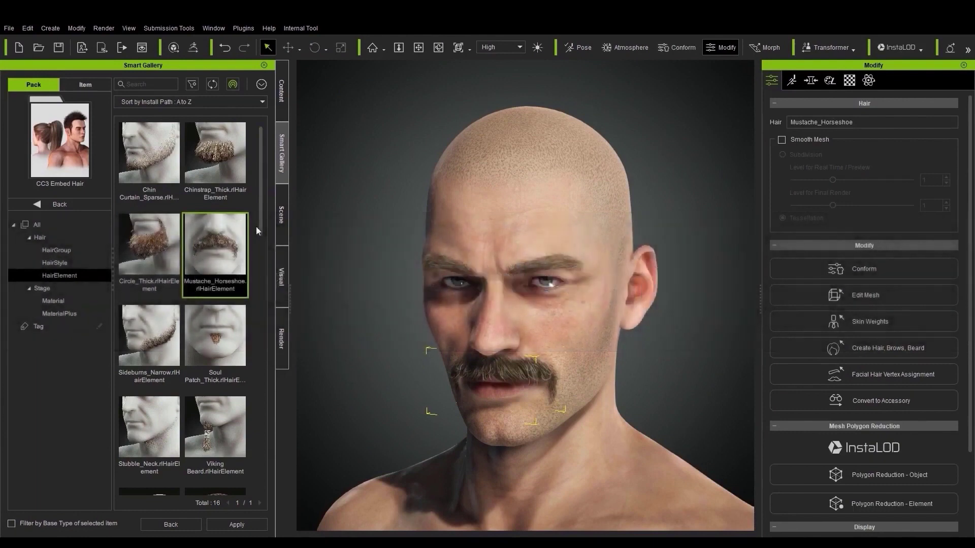
Add the Circle_Thick and Sideburns_Narrow hair elements to the male avatar's face.
{"action": "double_click", "coordinate": [166, 245]}
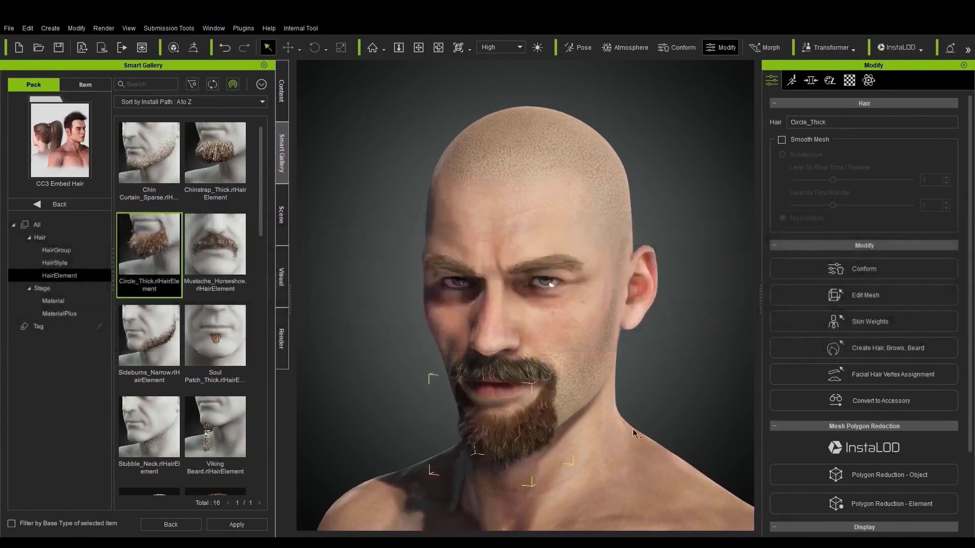
{"action": "left_click", "coordinate": [526, 410]}
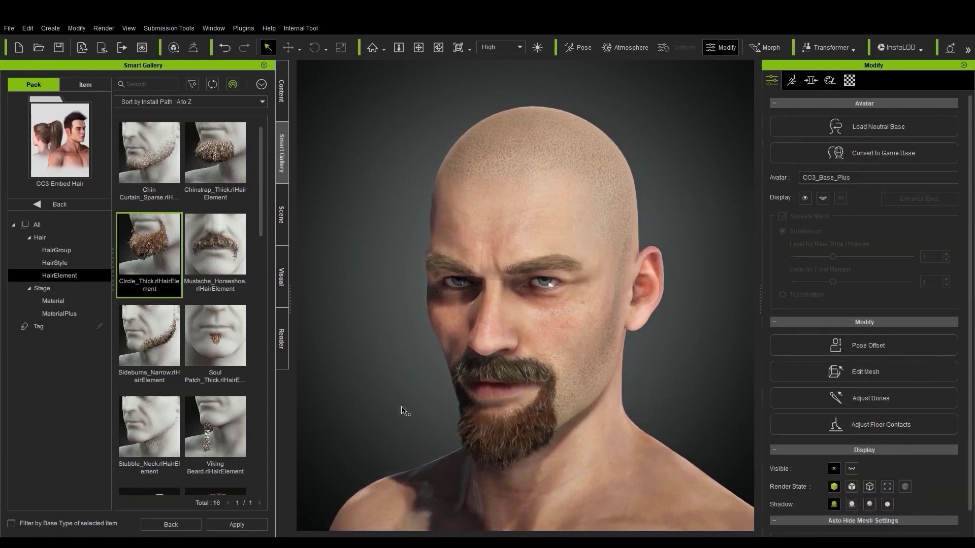
{"action": "double_click", "coordinate": [157, 343]}
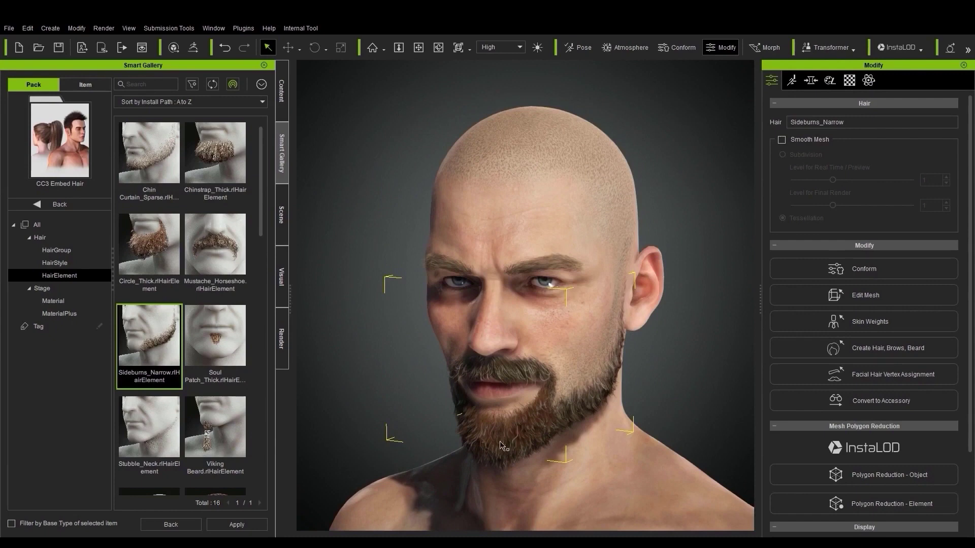
Add the Soul Patch_Thick, Stubble_Neck and Viking Beard elements to the male avatar's beard.
{"action": "double_click", "coordinate": [205, 364]}
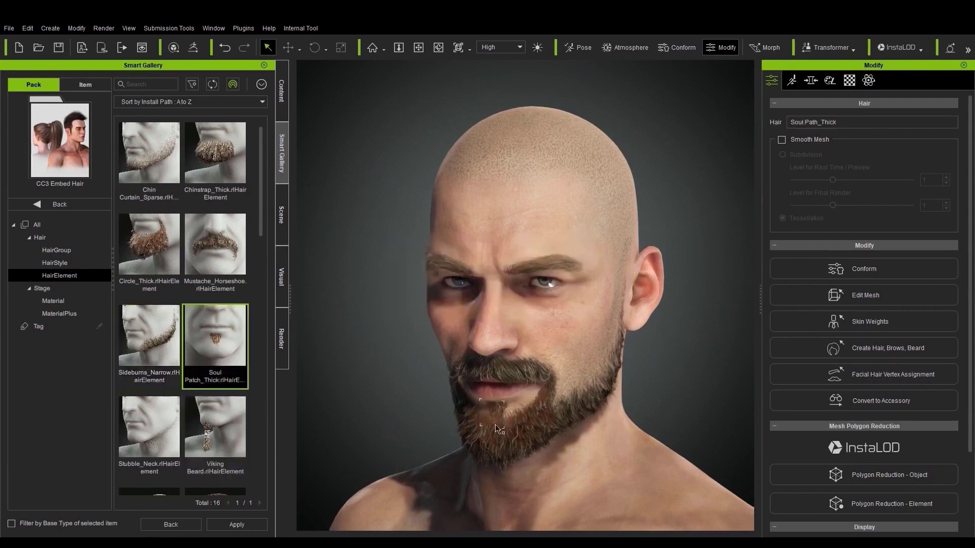
{"action": "double_click", "coordinate": [160, 446]}
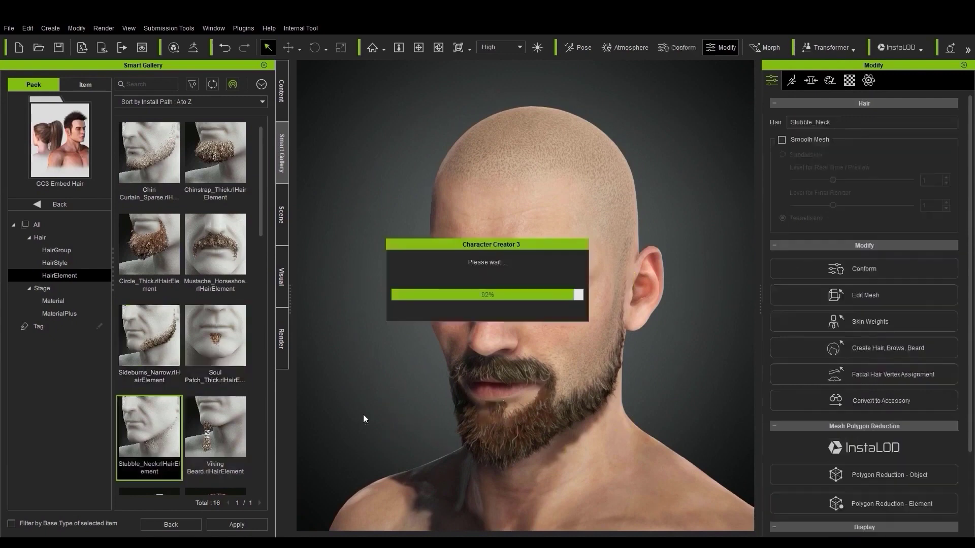
{"action": "right_click_drag", "start_coordinate": [372, 381], "coordinate": [293, 381]}
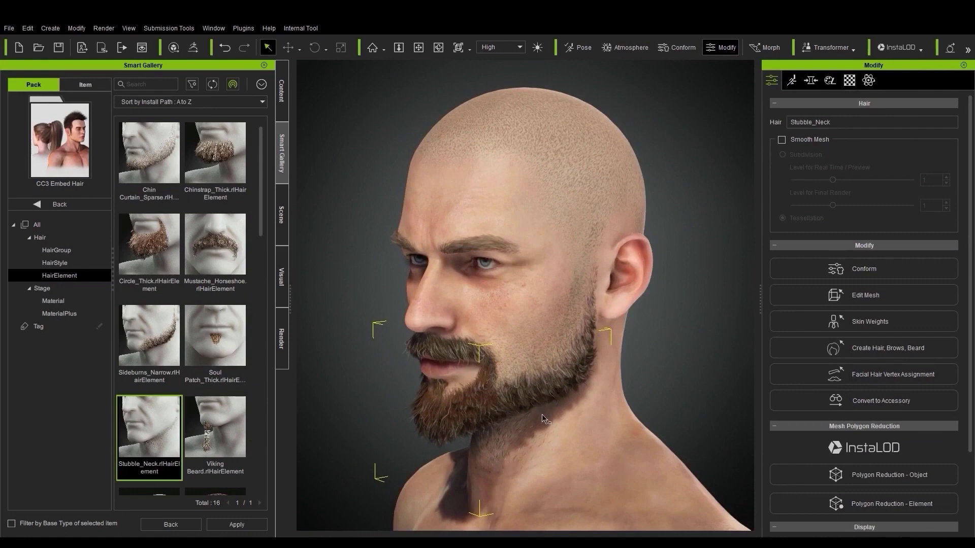
{"action": "right_click_drag", "start_coordinate": [510, 431], "coordinate": [386, 426]}
{"action": "double_click", "coordinate": [227, 423]}
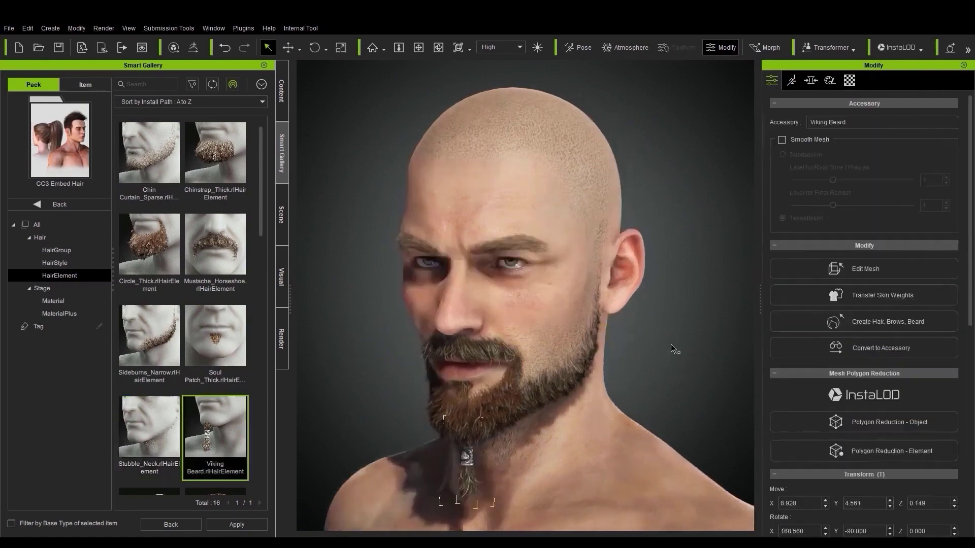
{"action": "left_click", "coordinate": [584, 392]}
Apply the Chinstrap_Thick element to the male avatar with the Replace option.
{"action": "double_click", "coordinate": [215, 155]}
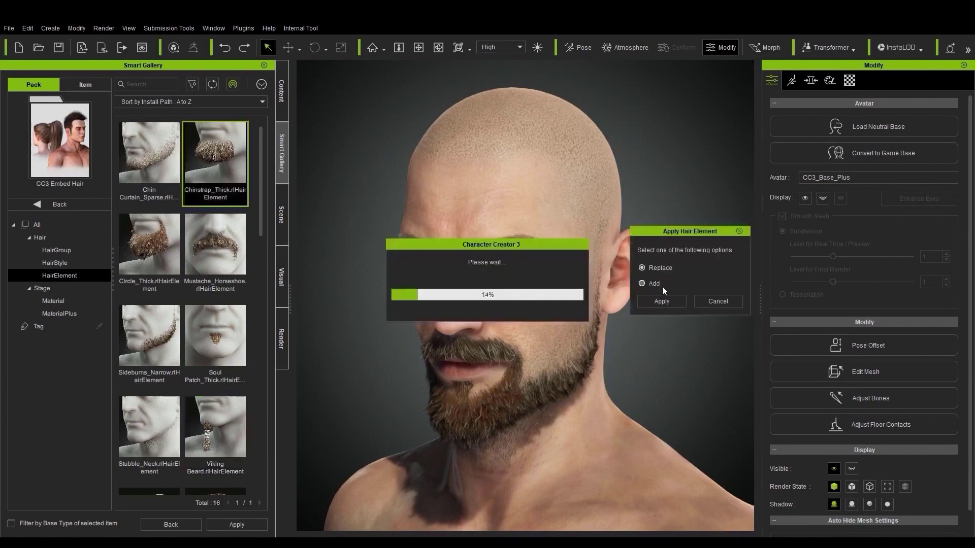
{"action": "left_click", "coordinate": [668, 300]}
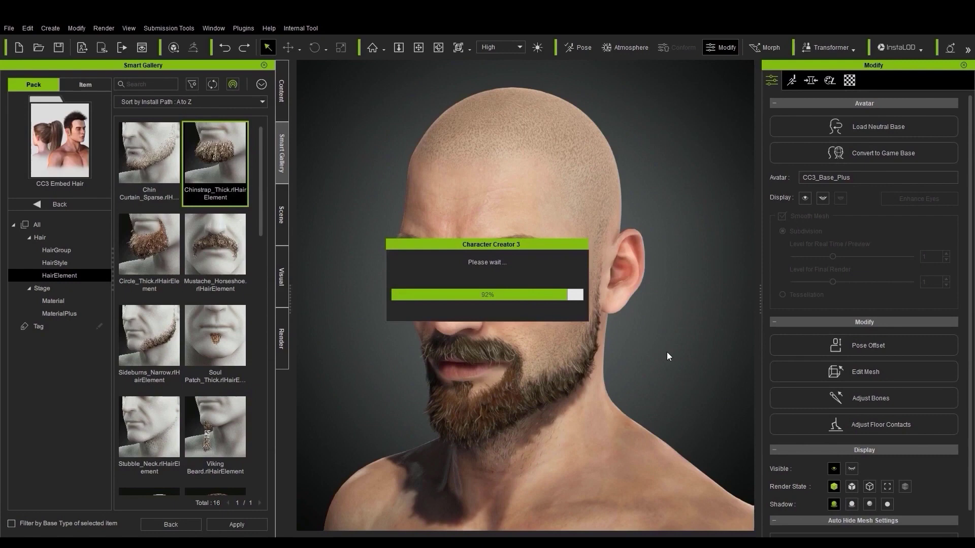
{"action": "left_click", "coordinate": [669, 357]}
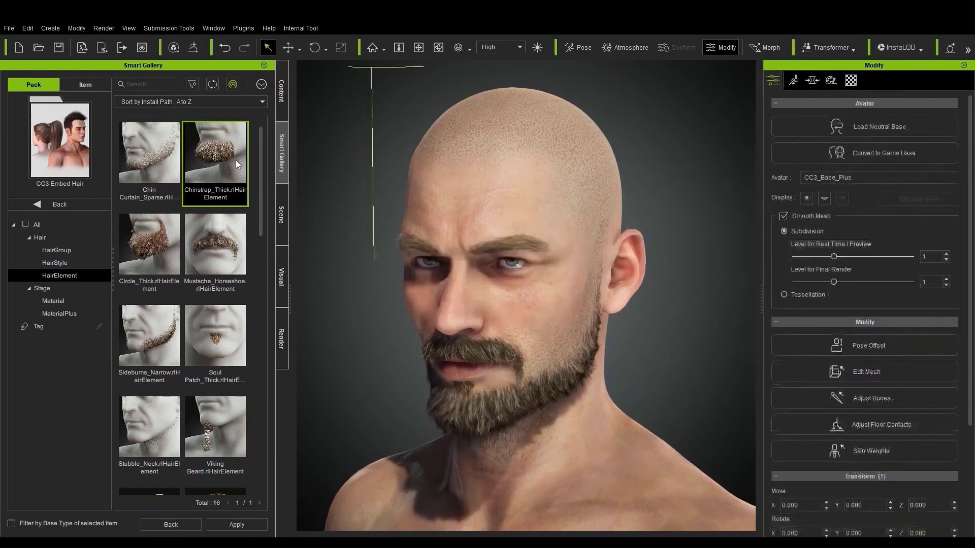
Apply the Short blowback hair and the Female_Angled eyebrows from the hair groups to the male avatar.
{"action": "left_click", "coordinate": [65, 251]}
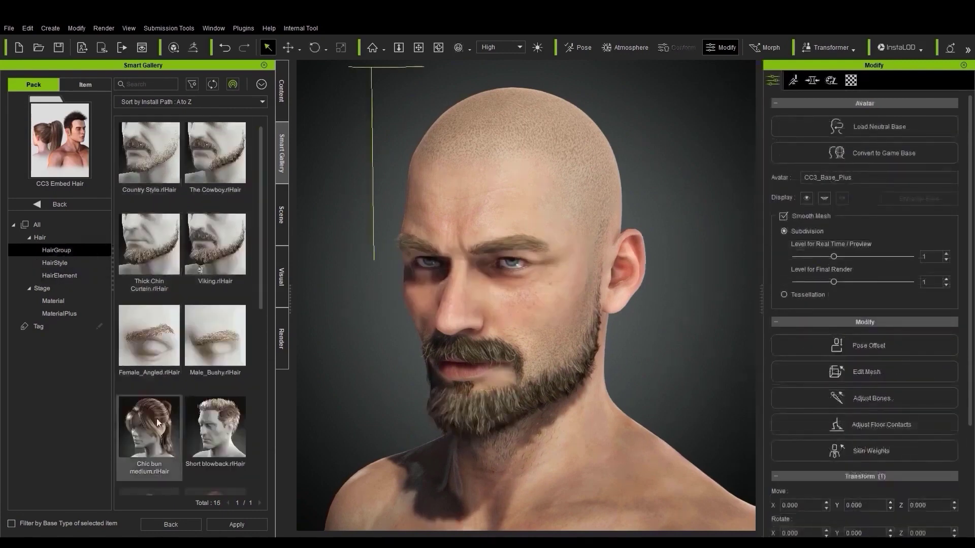
{"action": "double_click", "coordinate": [214, 442]}
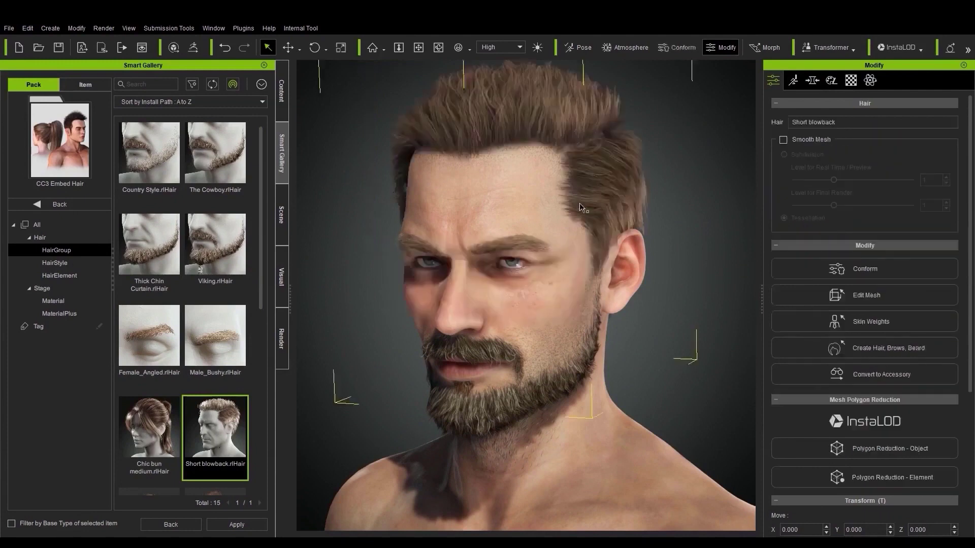
{"action": "double_click", "coordinate": [152, 339]}
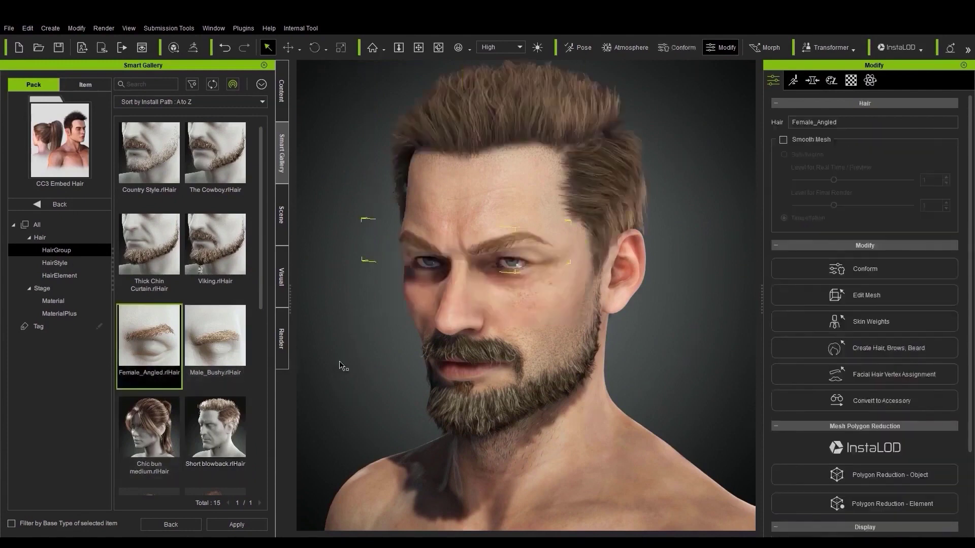
Apply the Male_Bushy eyebrows hair group to the male avatar.
{"action": "double_click", "coordinate": [225, 342]}
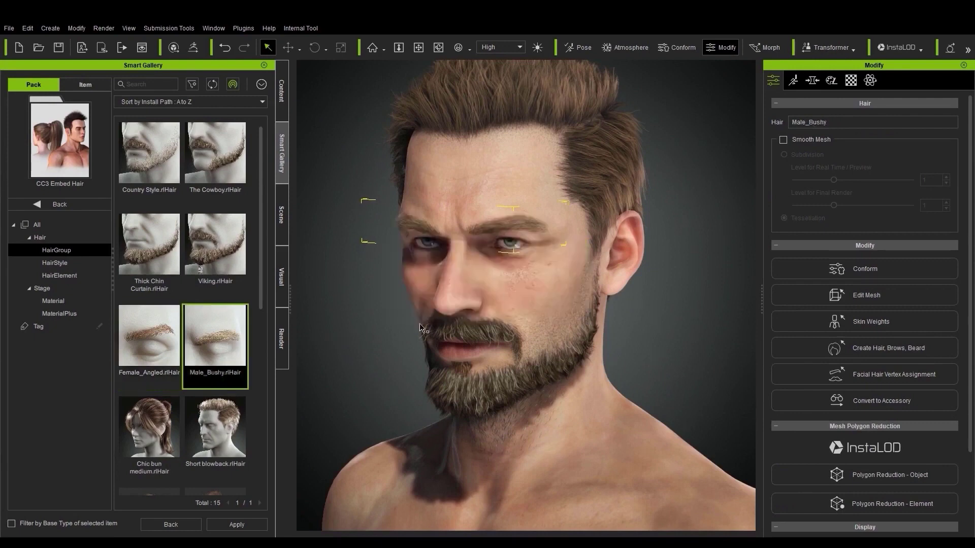
{"action": "left_click", "coordinate": [382, 312]}
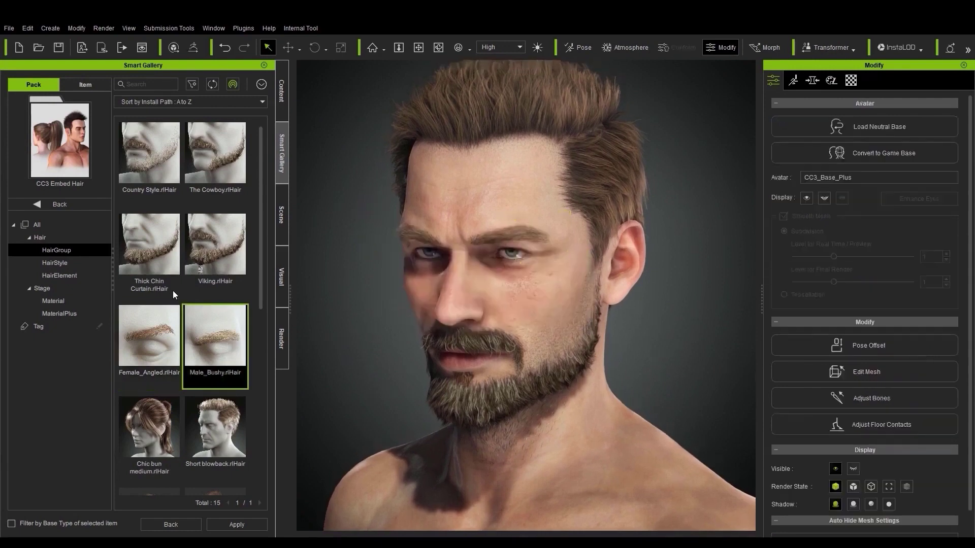
Apply the Thick Chin Curtain, Viking and Country Style beard hair groups to the male avatar in turn.
{"action": "double_click", "coordinate": [155, 248]}
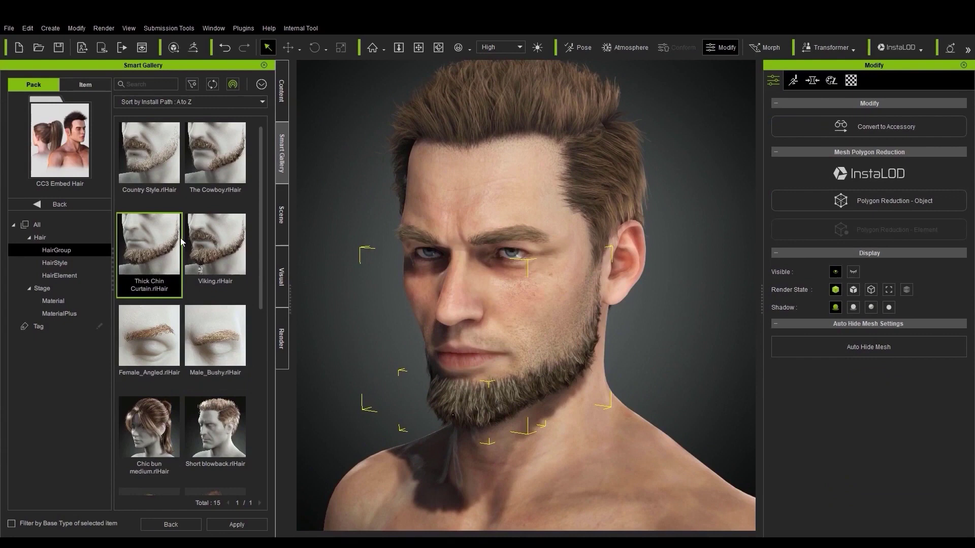
{"action": "double_click", "coordinate": [216, 246]}
{"action": "left_click", "coordinate": [675, 359]}
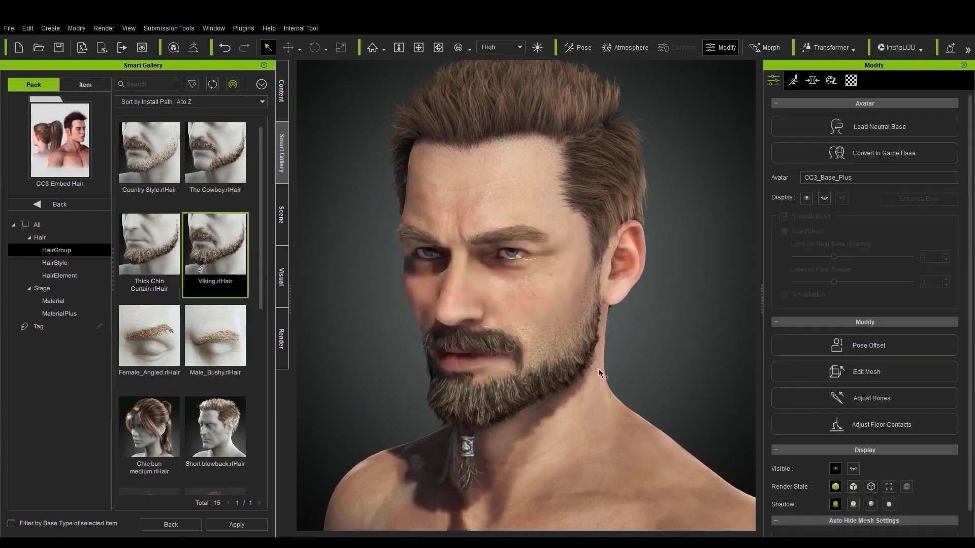
{"action": "double_click", "coordinate": [159, 169]}
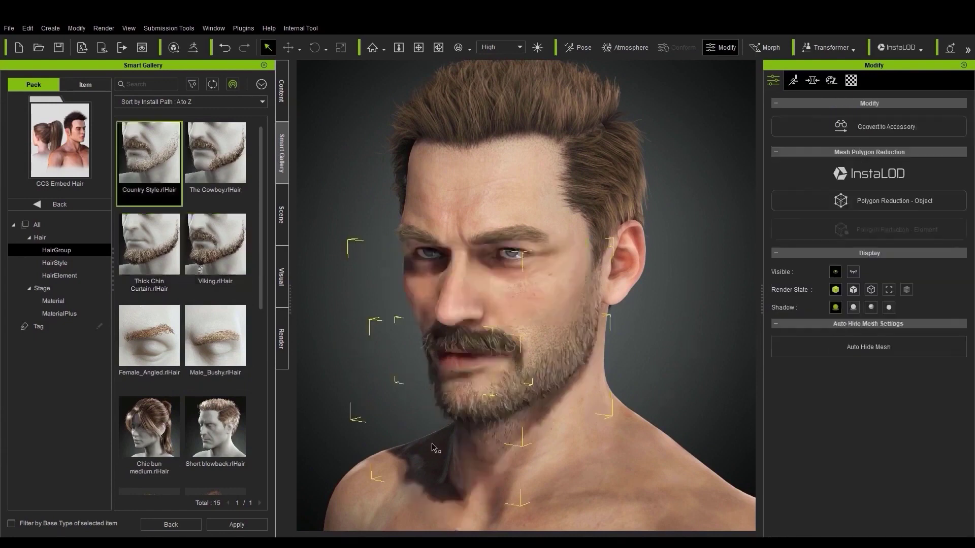
{"action": "left_click", "coordinate": [683, 382]}
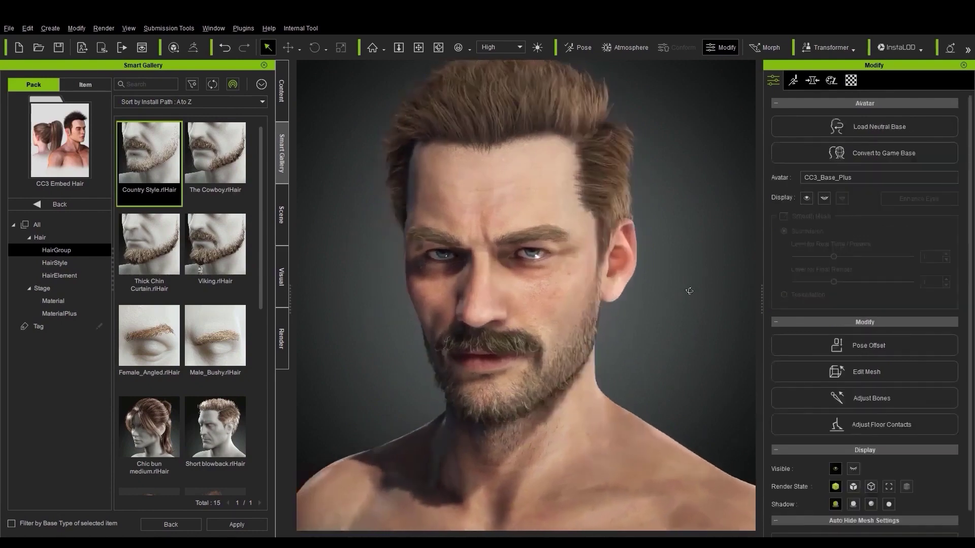
{"action": "right_click_drag", "start_coordinate": [689, 291], "coordinate": [669, 290]}
Delete the Short blowback hair from the male avatar and apply the complete Country Style hairstyle.
{"action": "left_click", "coordinate": [49, 261]}
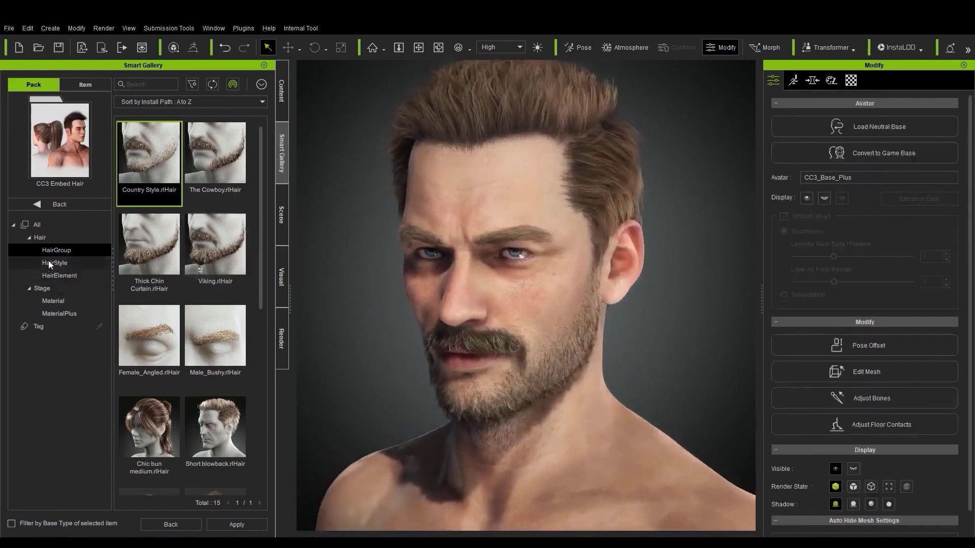
{"action": "left_click", "coordinate": [454, 111]}
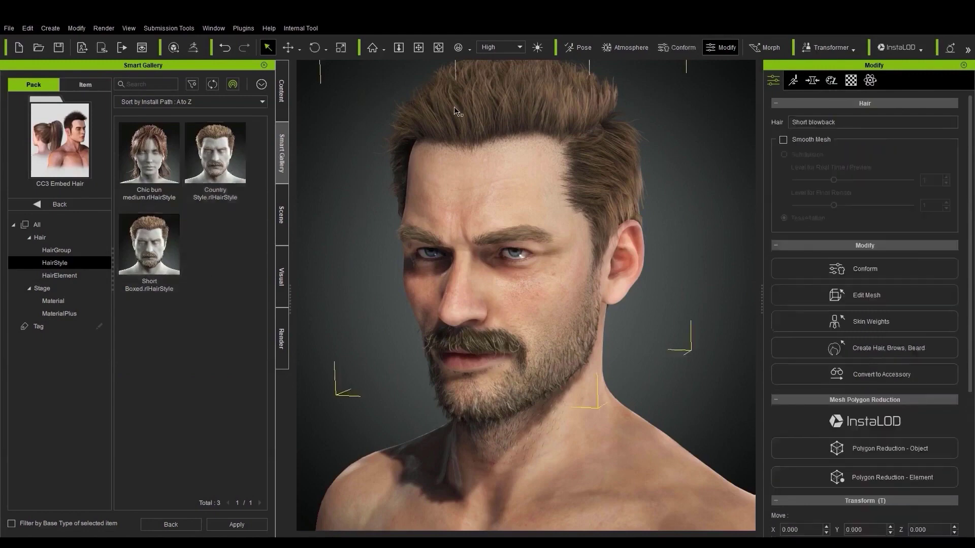
{"action": "key", "text": "Delete"}
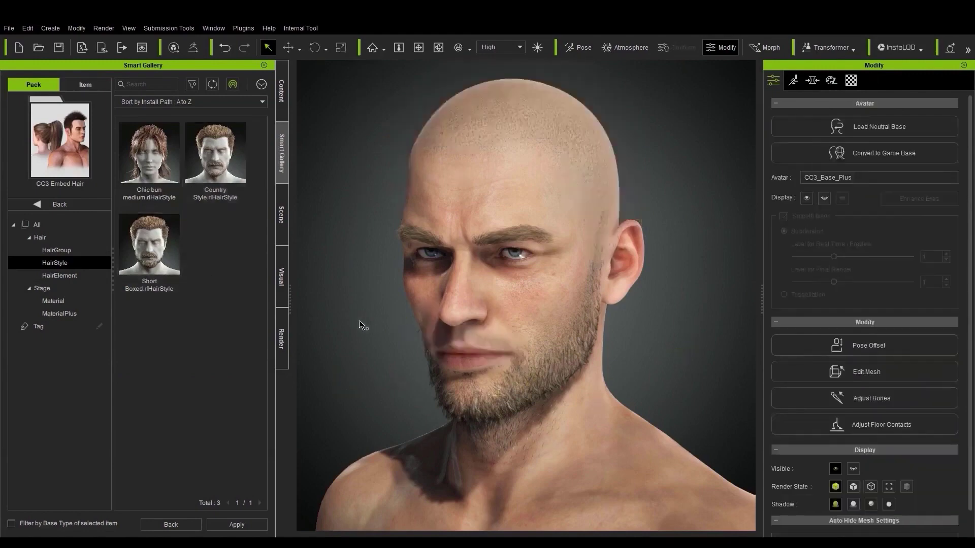
{"action": "double_click", "coordinate": [218, 148]}
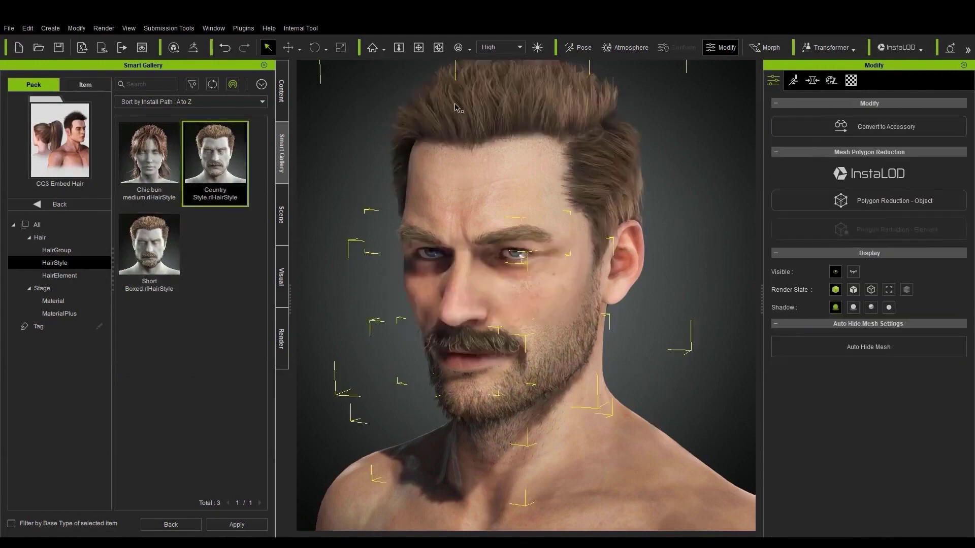
{"action": "left_click", "coordinate": [695, 202]}
Apply the Gray Mixed hair material to the male avatar's mustache.
{"action": "left_click", "coordinate": [56, 301]}
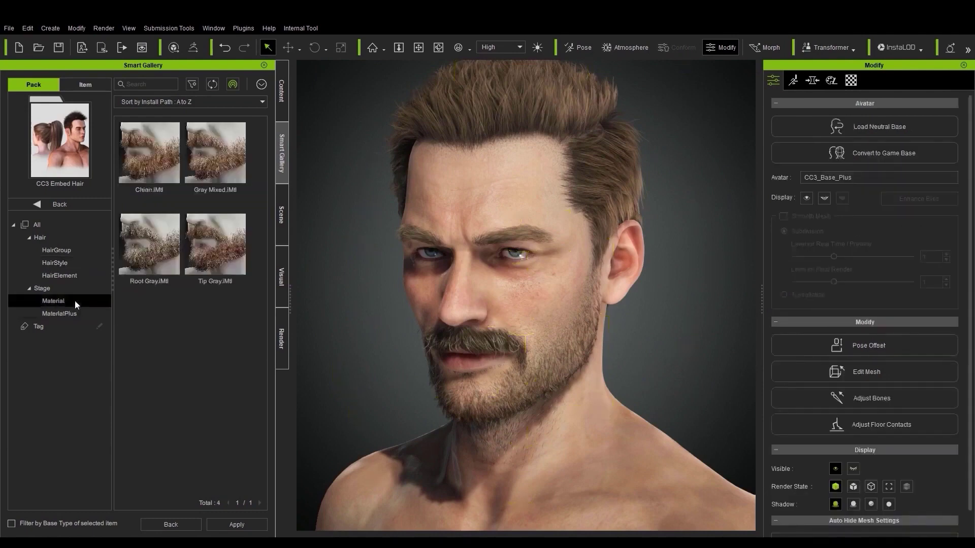
{"action": "left_click_drag", "start_coordinate": [150, 257], "coordinate": [434, 399]}
{"action": "middle_click_drag", "start_coordinate": [405, 379], "coordinate": [426, 361]}
{"action": "scroll", "coordinate": [418, 362], "scroll_direction": "up", "scroll_amount": 3}
{"action": "scroll", "coordinate": [416, 354], "scroll_direction": "down", "scroll_amount": 1}
{"action": "left_click", "coordinate": [414, 351]}
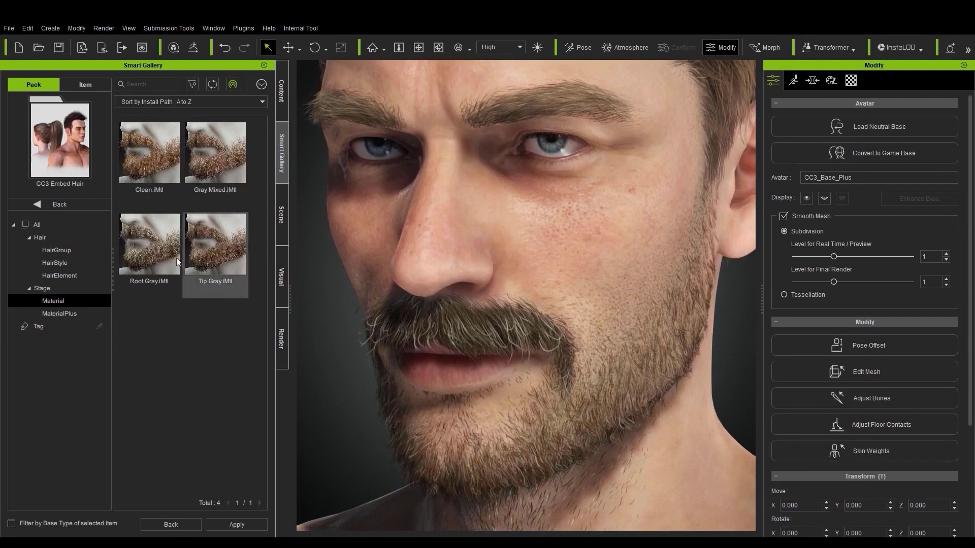
{"action": "left_click_drag", "start_coordinate": [203, 182], "coordinate": [454, 335]}
{"action": "left_click", "coordinate": [630, 264]}
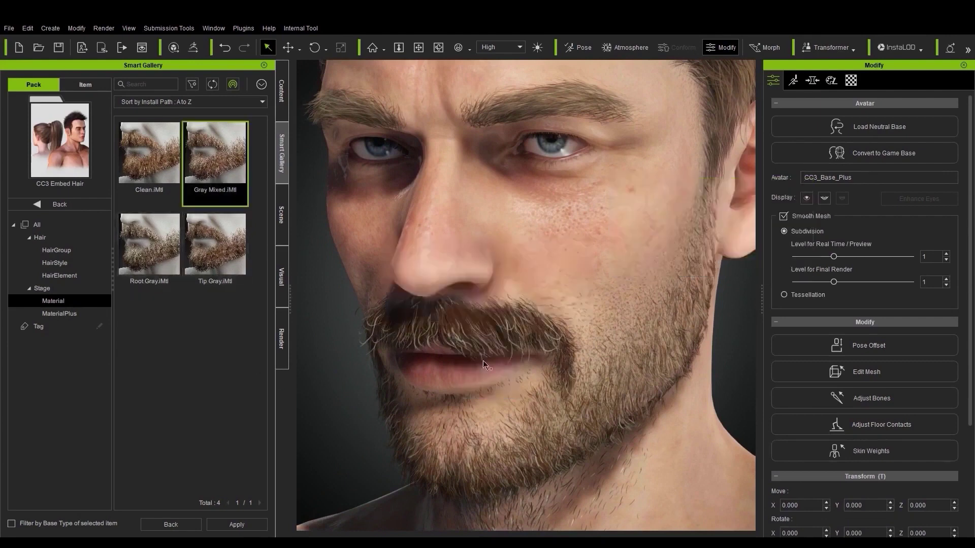
Apply the Tip Gray material to the male avatar's beard and the Root Gray material to the mustache.
{"action": "left_click_drag", "start_coordinate": [193, 238], "coordinate": [457, 446]}
{"action": "left_click", "coordinate": [631, 265]}
{"action": "left_click_drag", "start_coordinate": [149, 243], "coordinate": [531, 324]}
{"action": "left_click", "coordinate": [632, 264]}
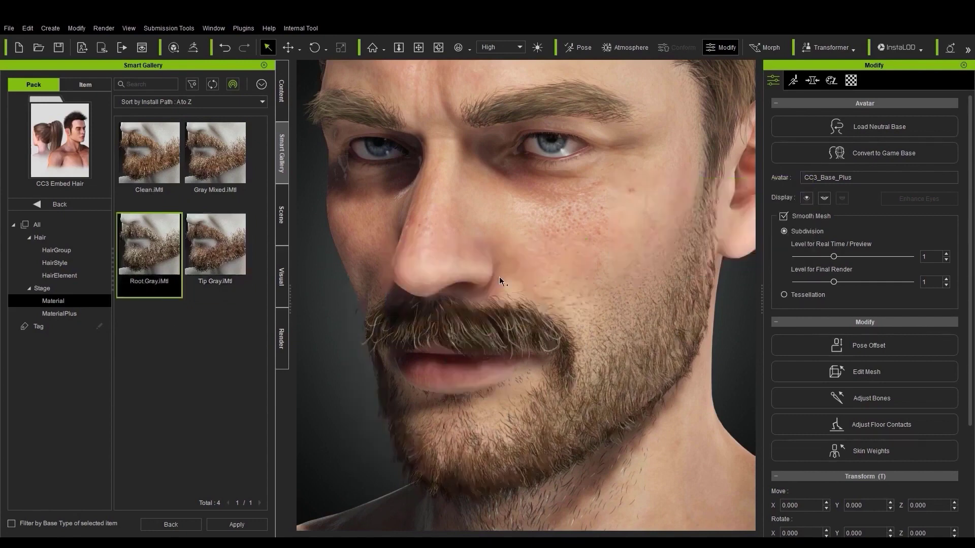
{"action": "scroll", "coordinate": [508, 323], "scroll_direction": "down", "scroll_amount": 4}
{"action": "right_click_drag", "start_coordinate": [508, 323], "coordinate": [562, 355]}
{"action": "left_click", "coordinate": [651, 368]}
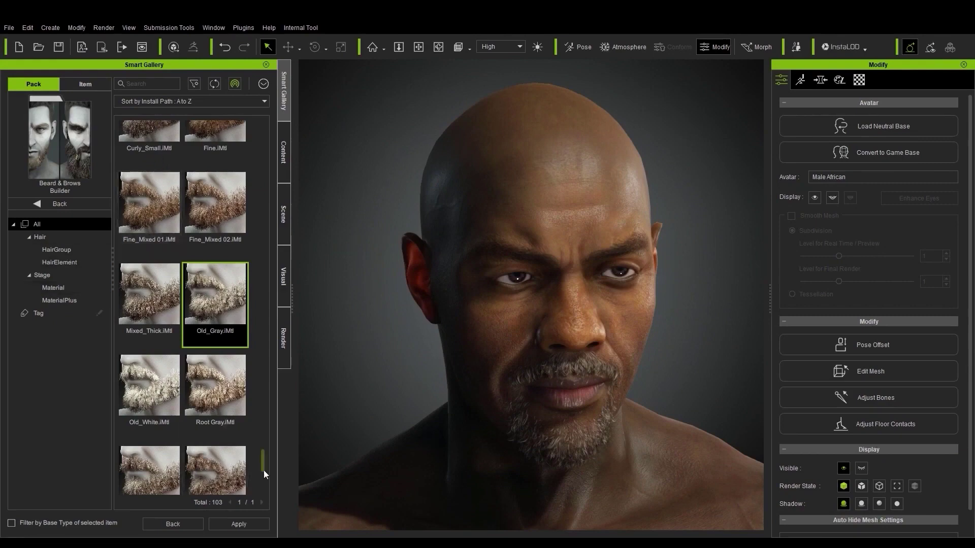
Apply the Mustache_Chevron hair element from the Beard & Brows Builder pack to the Male African avatar.
{"action": "left_click_drag", "start_coordinate": [264, 470], "coordinate": [269, 229]}
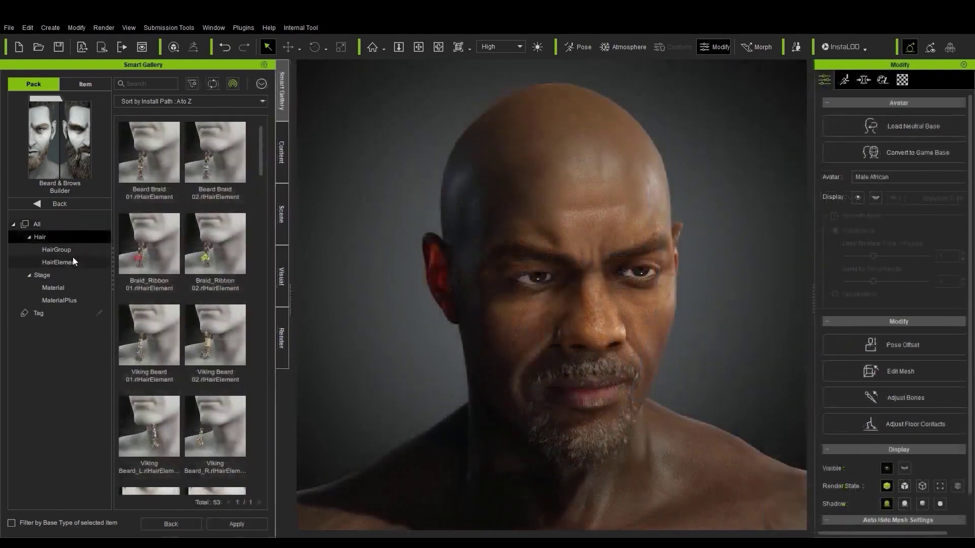
{"action": "left_click", "coordinate": [72, 262]}
{"action": "left_click_drag", "start_coordinate": [255, 191], "coordinate": [257, 358]}
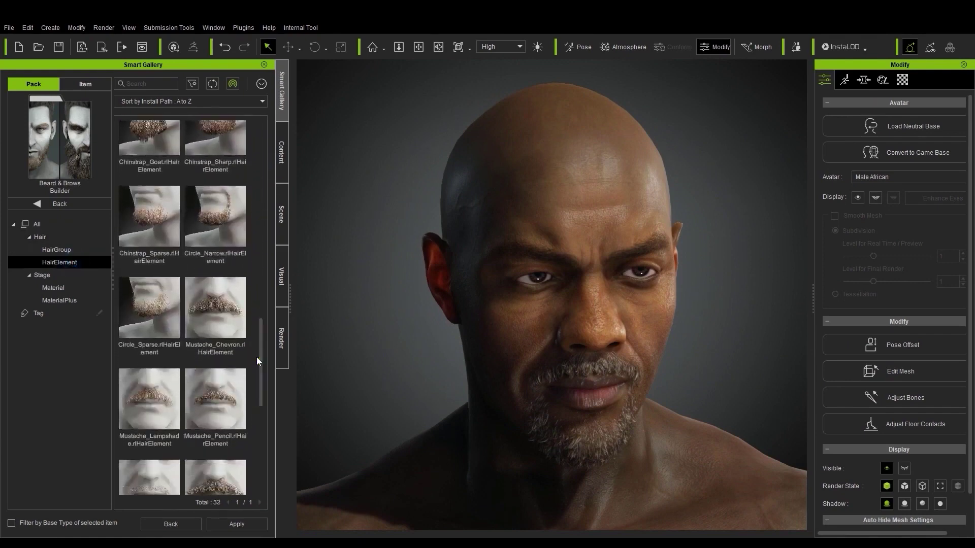
{"action": "double_click", "coordinate": [229, 314]}
{"action": "left_click", "coordinate": [673, 302]}
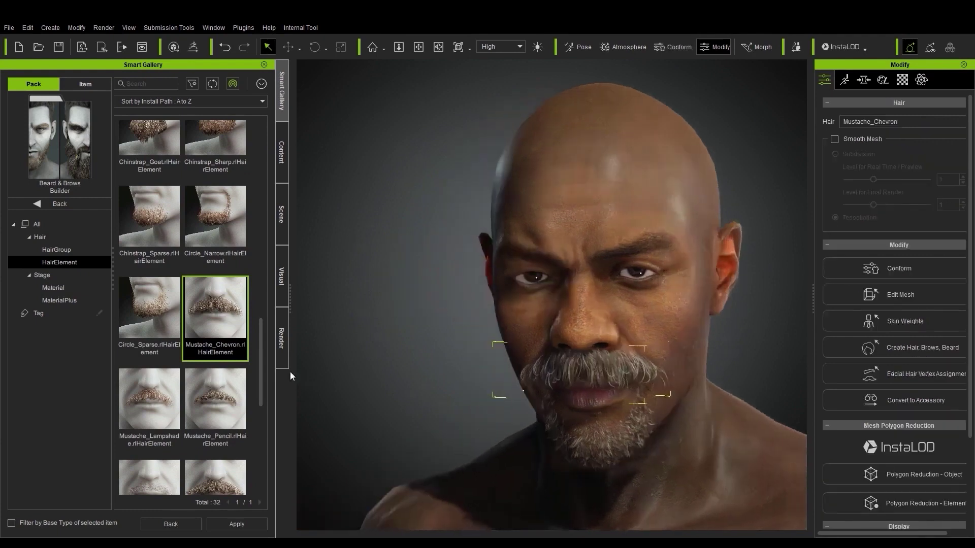
Apply the Anchor_Thick beard element and one further facial hair element to the Male African avatar.
{"action": "left_click_drag", "start_coordinate": [260, 359], "coordinate": [259, 303]}
{"action": "double_click", "coordinate": [233, 290]}
{"action": "left_click", "coordinate": [675, 301]}
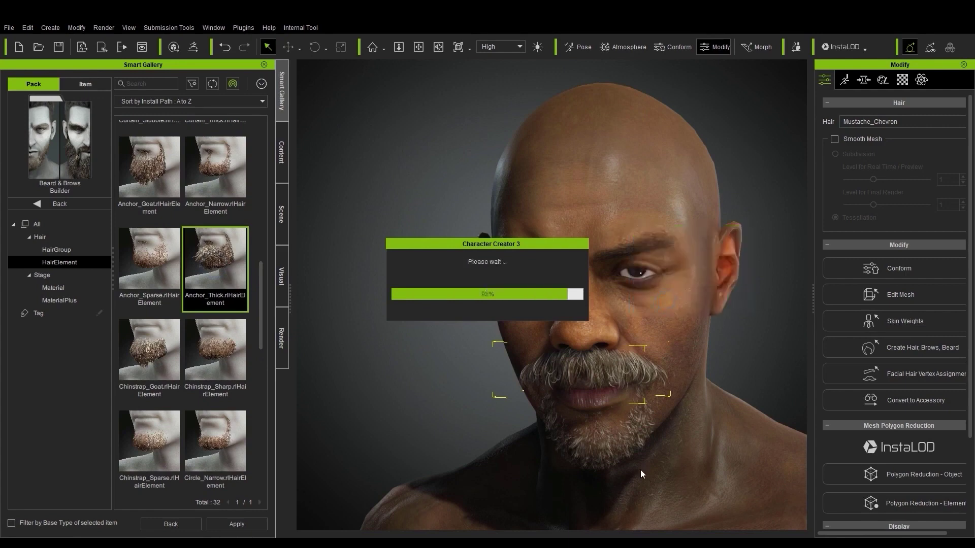
{"action": "right_click_drag", "start_coordinate": [708, 442], "coordinate": [645, 439]}
{"action": "left_click_drag", "start_coordinate": [260, 284], "coordinate": [267, 368]}
{"action": "left_click_drag", "start_coordinate": [266, 377], "coordinate": [262, 415]}
{"action": "double_click", "coordinate": [213, 375]}
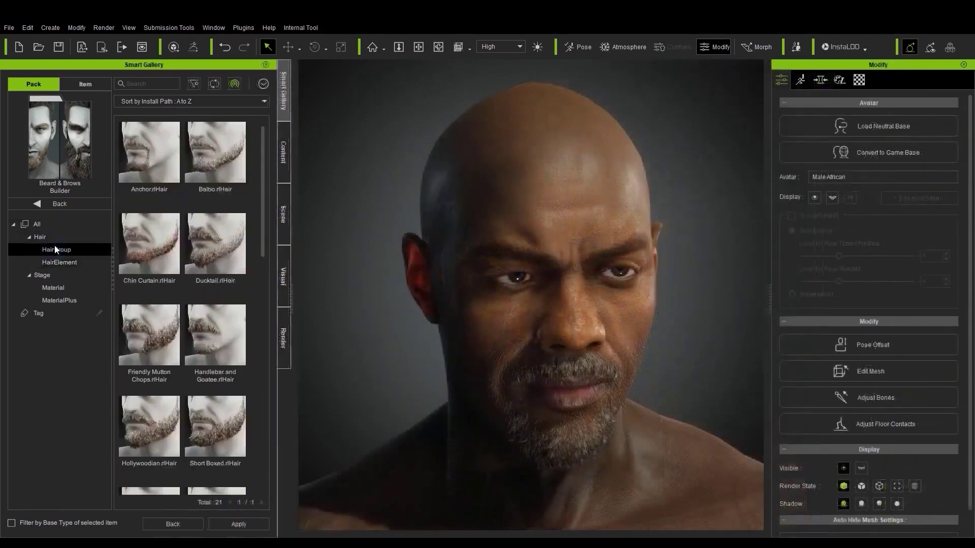
Apply the Balbo, Ducktail and Short Boxed beard hair groups to the Male African avatar in turn.
{"action": "double_click", "coordinate": [211, 153]}
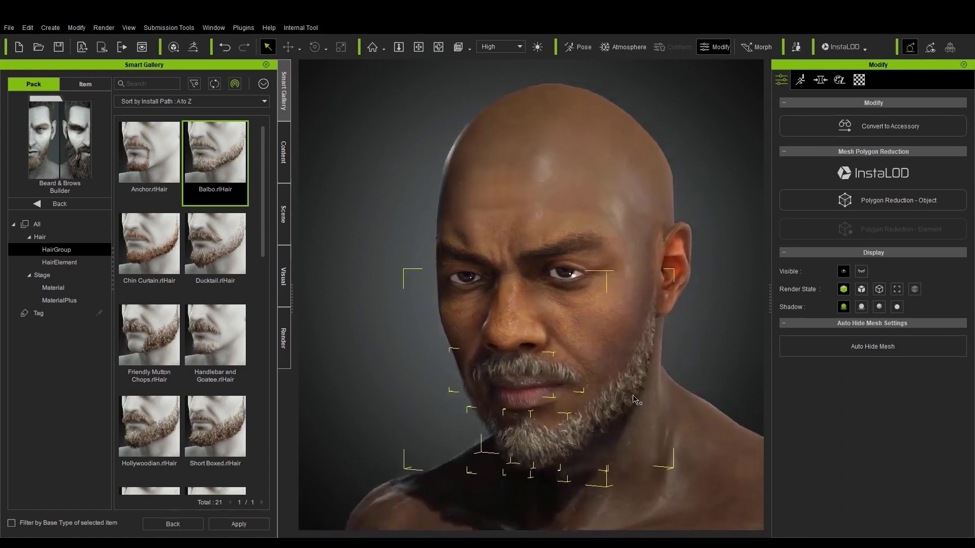
{"action": "double_click", "coordinate": [219, 247]}
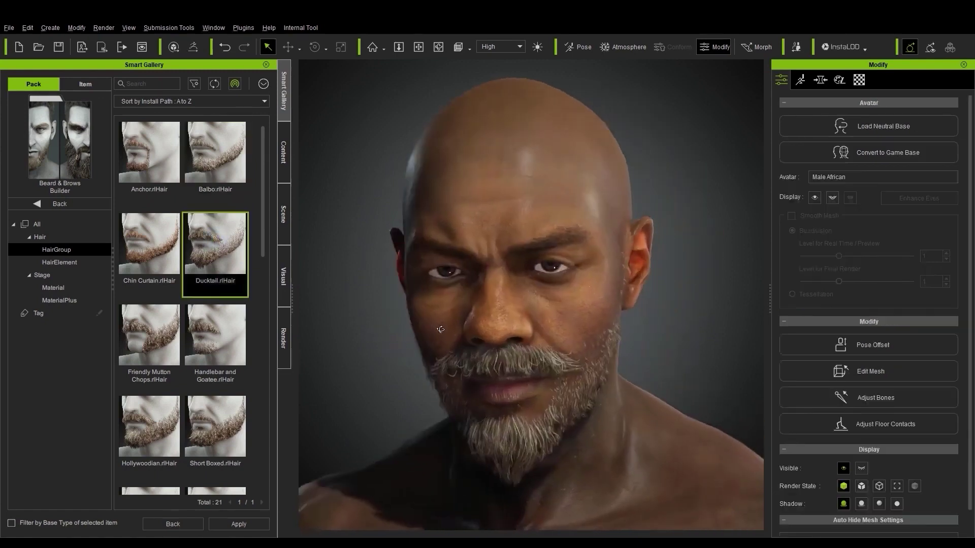
{"action": "double_click", "coordinate": [217, 424]}
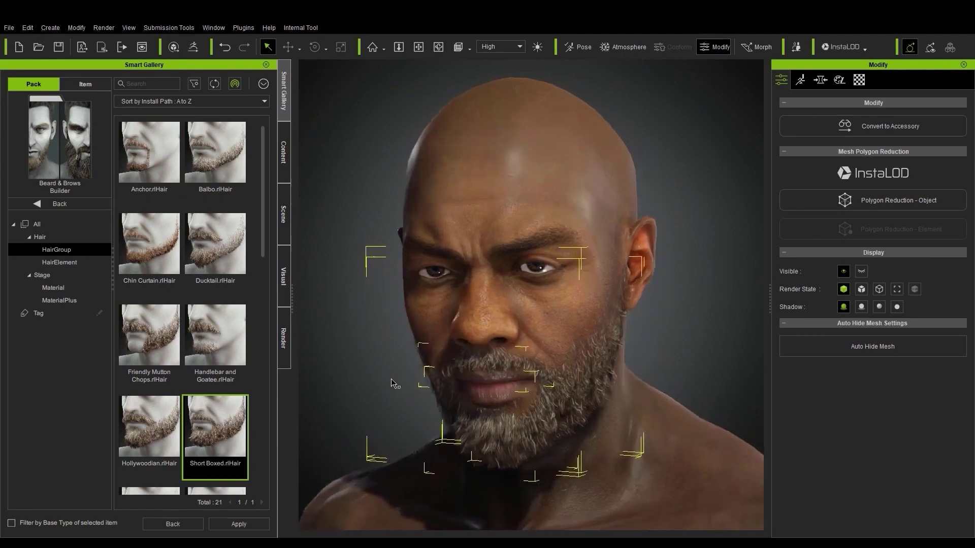
Apply the Curly_Large hair material to the Male African avatar's beard.
{"action": "left_click", "coordinate": [69, 288]}
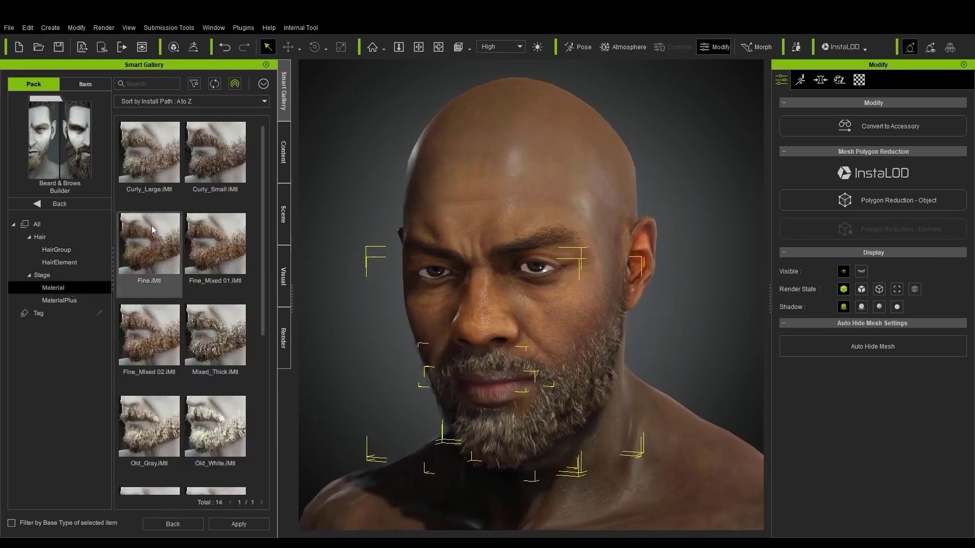
{"action": "left_click_drag", "start_coordinate": [162, 163], "coordinate": [593, 370]}
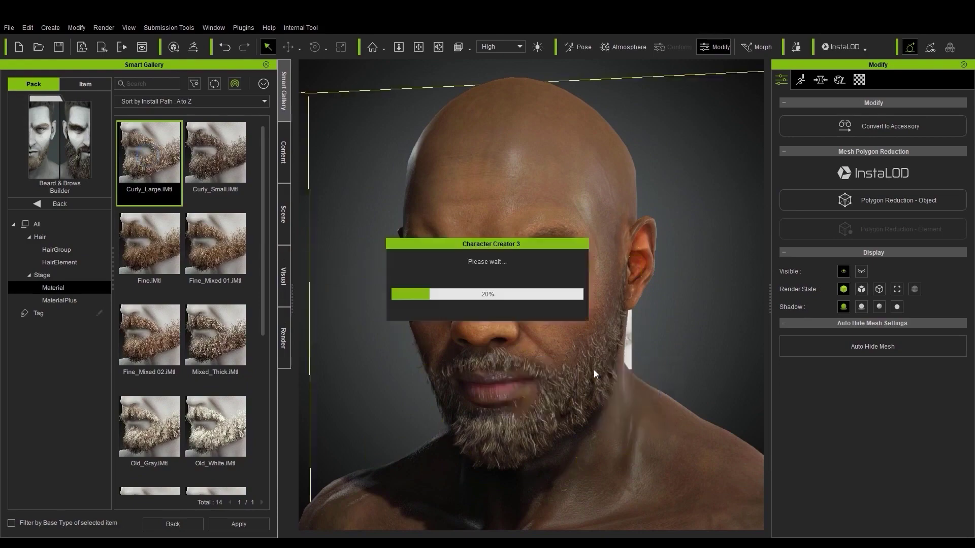
{"action": "left_click", "coordinate": [669, 259]}
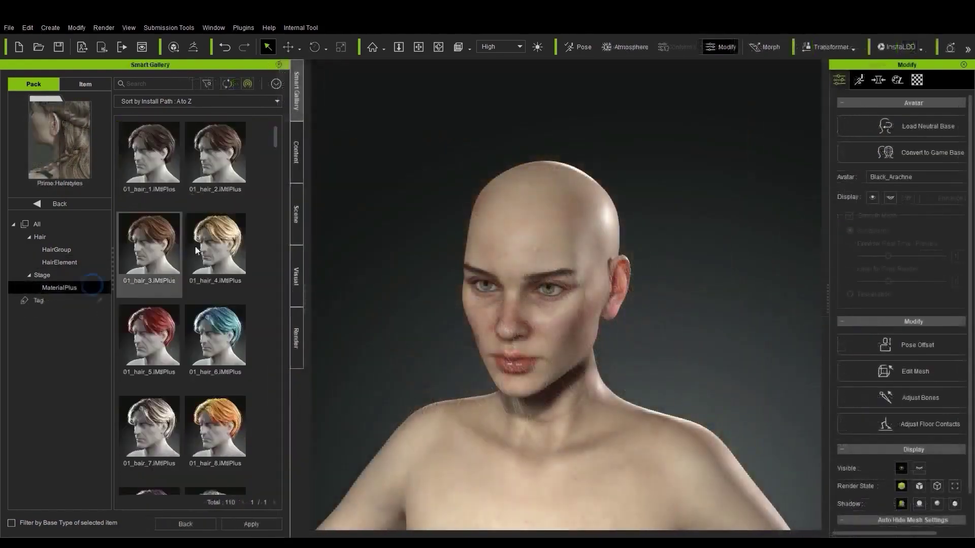
Apply the 08_Hair Base element from the Prime Hairstyles pack to the bald female avatar.
{"action": "mouse_move", "coordinate": [276, 133]}
{"action": "left_mouse_down"}
{"action": "mouse_move", "coordinate": [260, 451]}
{"action": "mouse_move", "coordinate": [272, 130]}
{"action": "left_mouse_up"}
{"action": "left_click", "coordinate": [56, 262]}
{"action": "double_click", "coordinate": [215, 152]}
{"action": "left_click_drag", "start_coordinate": [653, 341], "coordinate": [731, 335], "text": "alt"}
{"action": "left_click", "coordinate": [731, 335]}
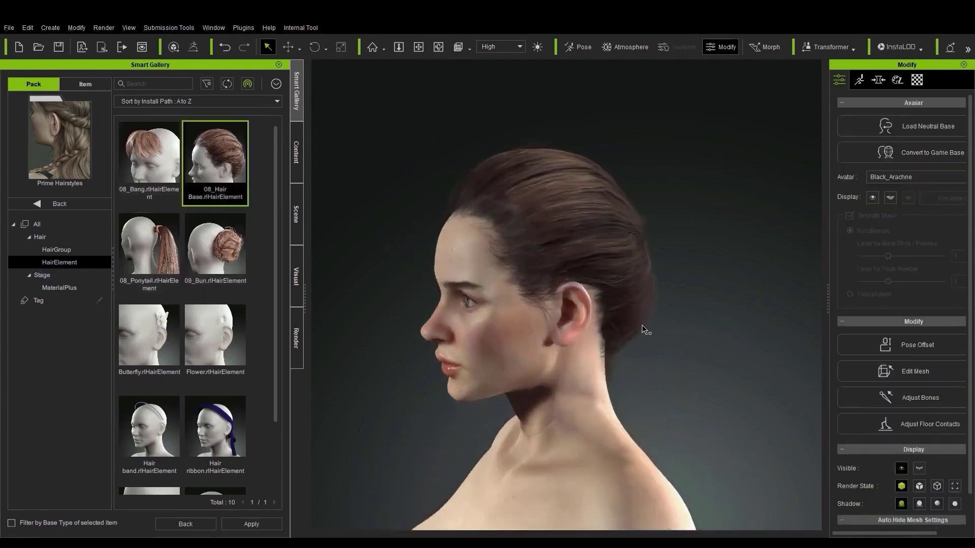
Add the 09_Bun element to the female avatar's hair base and replace it with the 08_Ponytail element.
{"action": "left_click_drag", "start_coordinate": [214, 256], "coordinate": [526, 324]}
{"action": "left_click_drag", "start_coordinate": [146, 257], "coordinate": [509, 371]}
{"action": "left_click", "coordinate": [661, 300]}
{"action": "left_click_drag", "start_coordinate": [616, 398], "coordinate": [790, 452], "text": "alt"}
{"action": "scroll", "coordinate": [790, 452], "scroll_direction": "up", "scroll_amount": 2}
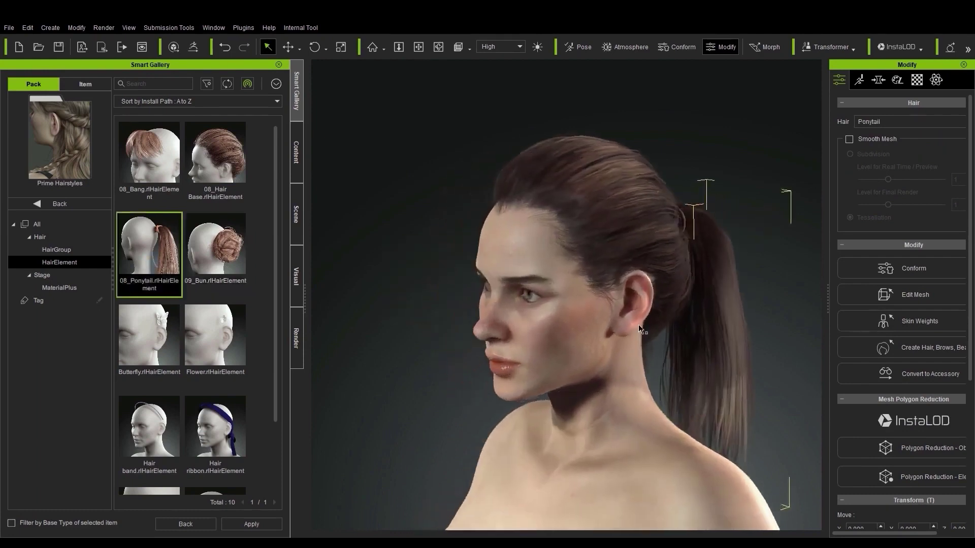
Add the Hair band to the female avatar's hair and replace it with the Butterfly accessory.
{"action": "left_click_drag", "start_coordinate": [151, 434], "coordinate": [490, 375]}
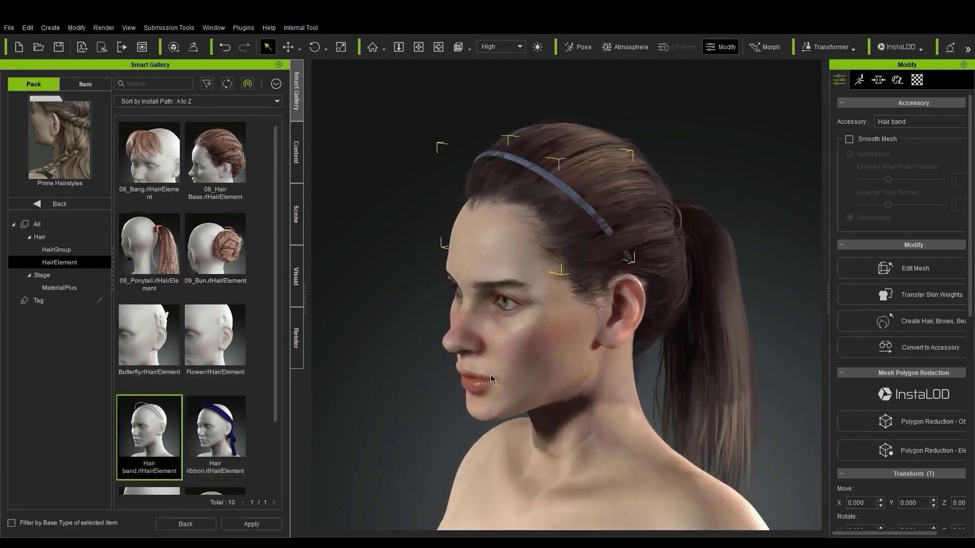
{"action": "left_click_drag", "start_coordinate": [162, 361], "coordinate": [507, 305]}
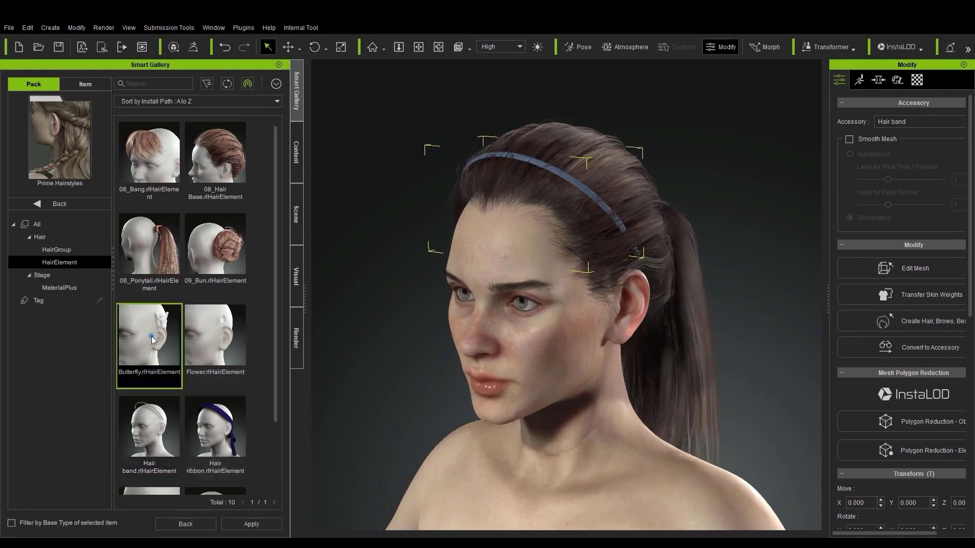
{"action": "left_click", "coordinate": [659, 300]}
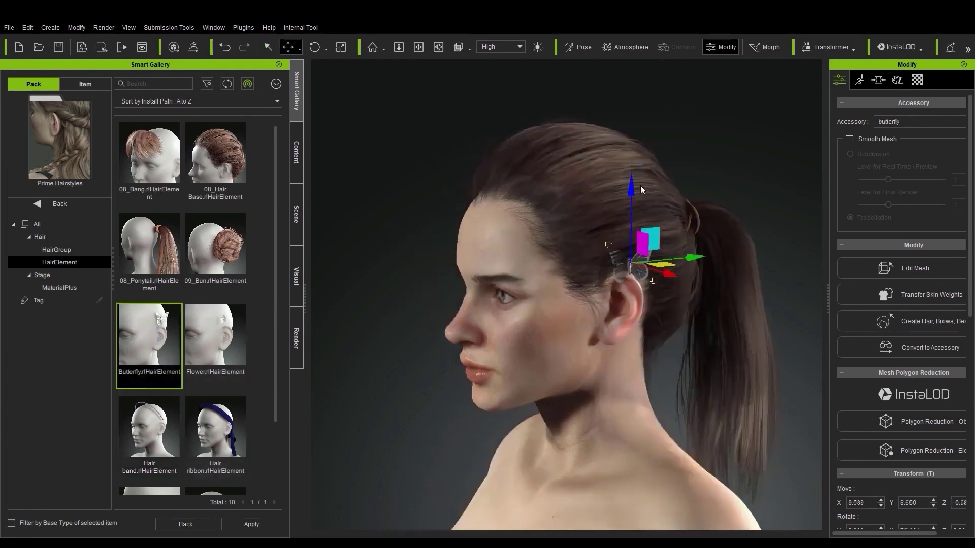
{"action": "key", "text": "e"}
{"action": "key", "text": "w"}
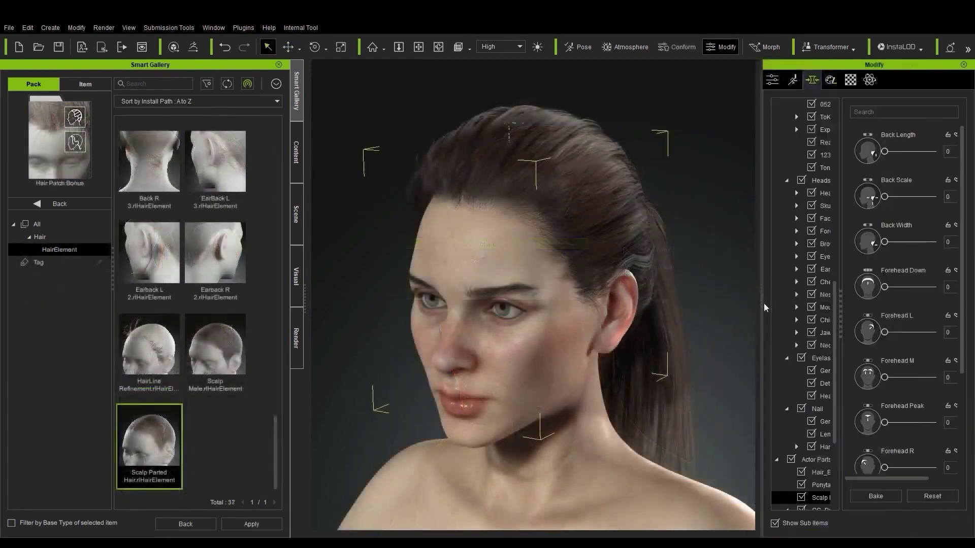
Adjust the Scalp Parted Hair element's morphs, setting Forehead M to 33 and Forehead Up to 4.
{"action": "left_click_drag", "start_coordinate": [764, 307], "coordinate": [744, 304]}
{"action": "scroll", "coordinate": [940, 155], "scroll_direction": "down", "scroll_amount": 4}
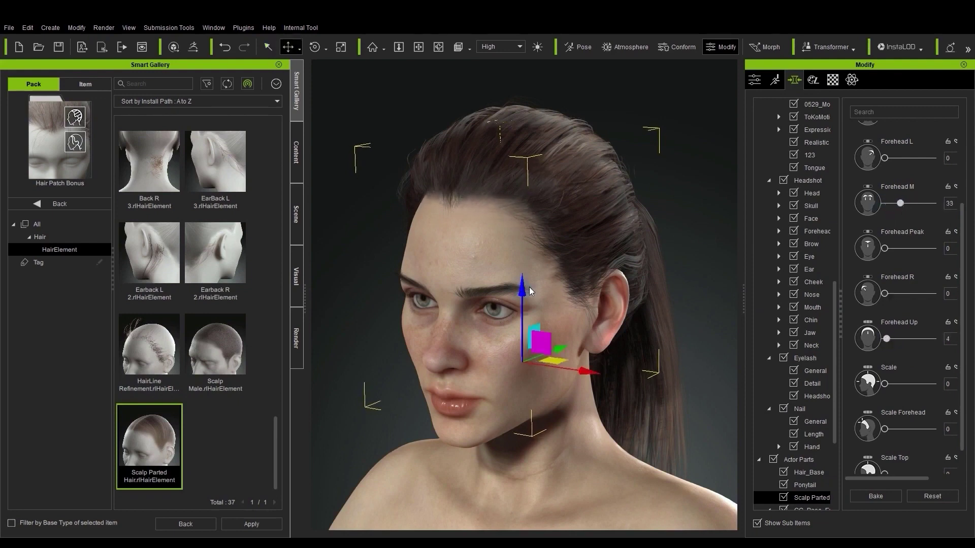
{"action": "left_click", "coordinate": [705, 260]}
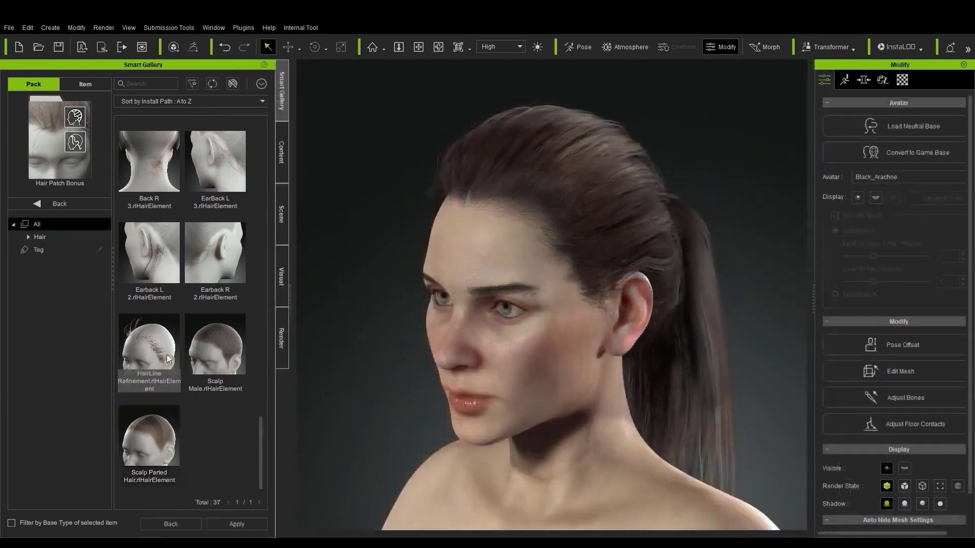
Apply the HairLine Refinement element from the Hair Patch Bonus pack to the female avatar.
{"action": "double_click", "coordinate": [153, 337]}
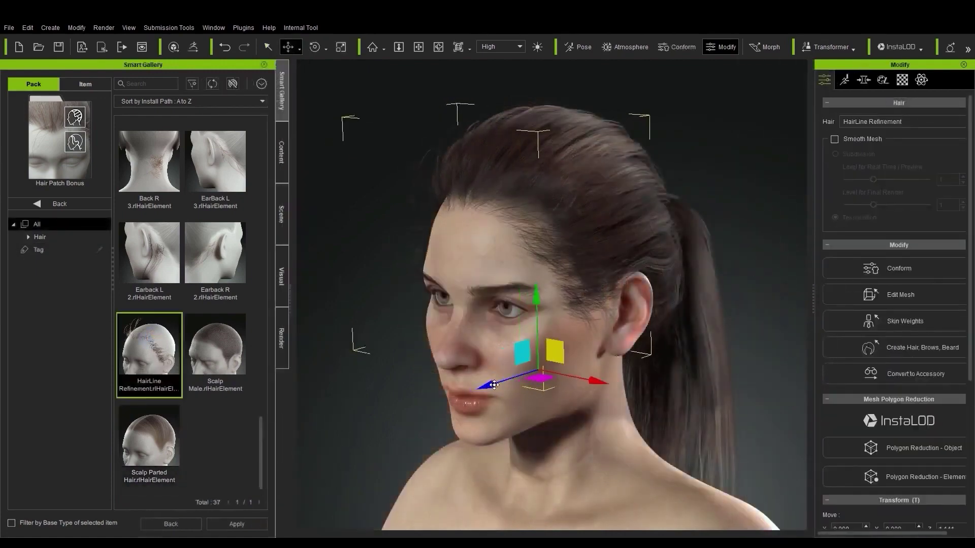
Apply the Side L 5 element from the Hair Patch Bonus pack to the female avatar and switch between rotating and moving the patch.
{"action": "left_click_drag", "start_coordinate": [262, 427], "coordinate": [255, 287]}
{"action": "double_click", "coordinate": [156, 289]}
{"action": "left_click", "coordinate": [658, 298]}
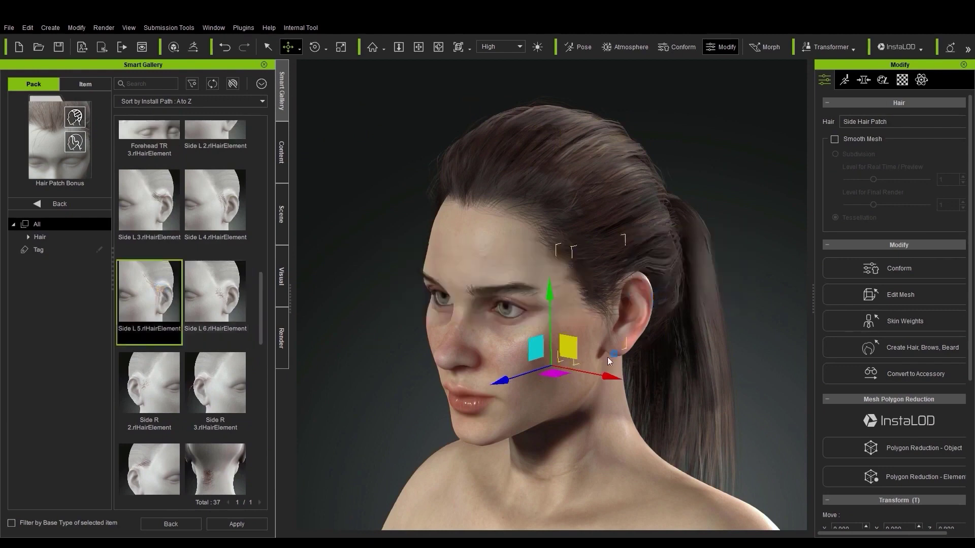
{"action": "key", "text": "e"}
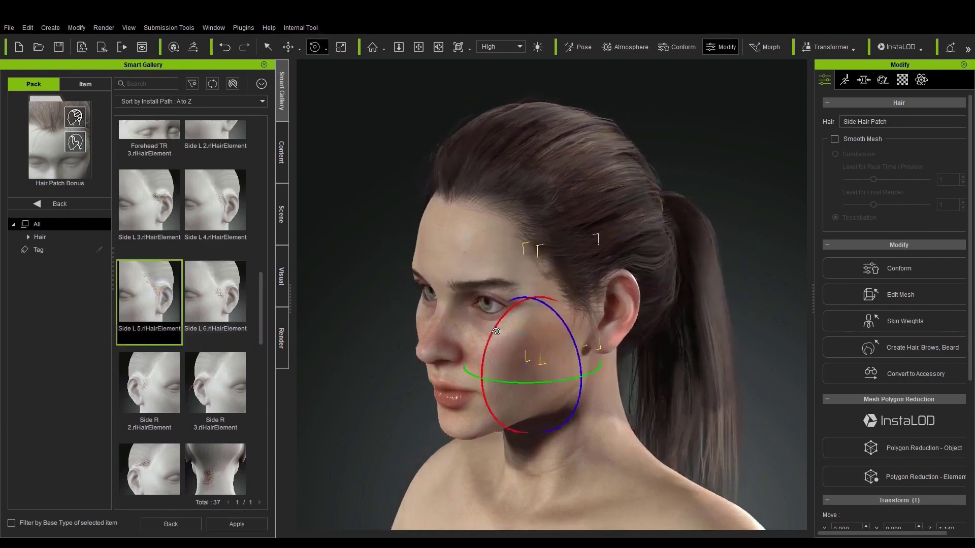
{"action": "key", "text": "w"}
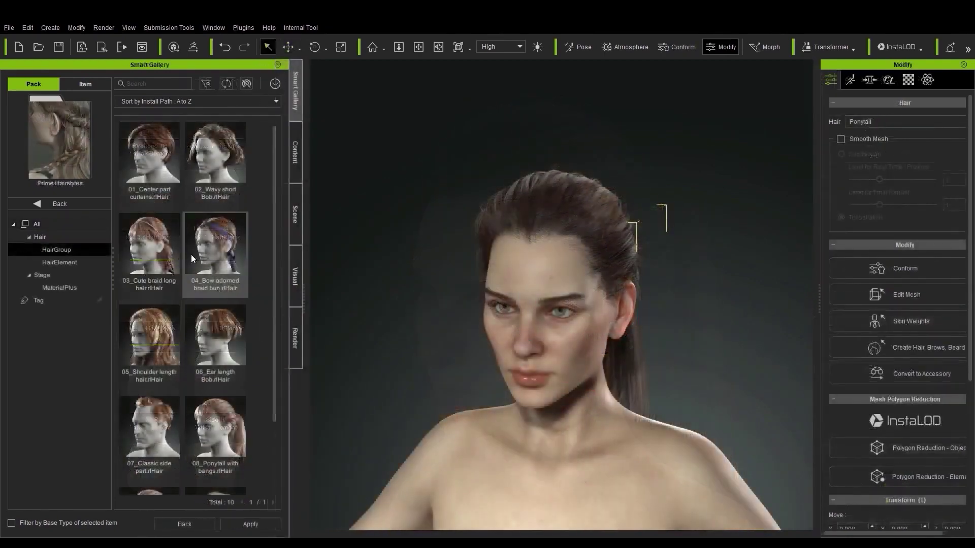
Try the 03_Cute braid long hair, 04_Bow adorned braid bun and 06_Ear length Bob hairstyles, ending with 02_Wavy short Bob.
{"action": "double_click", "coordinate": [155, 252]}
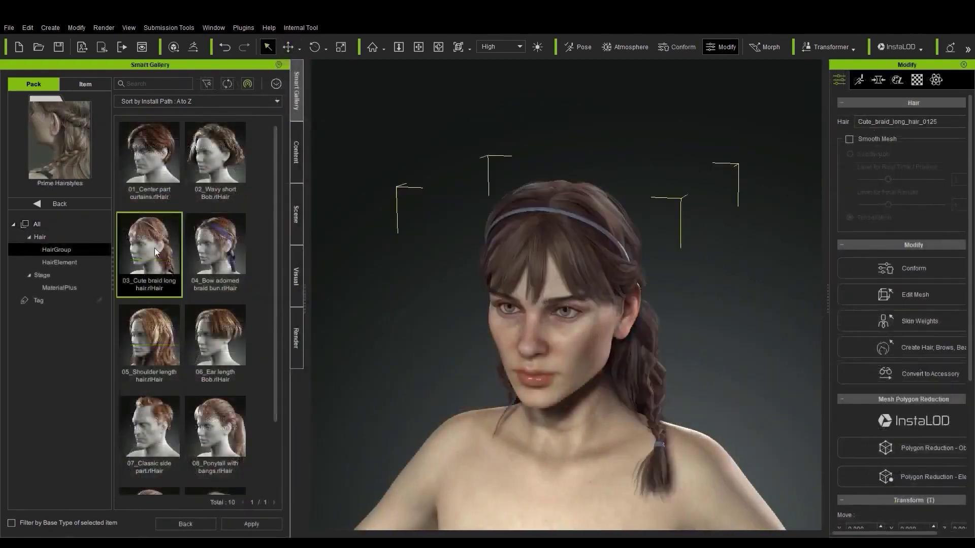
{"action": "double_click", "coordinate": [215, 246]}
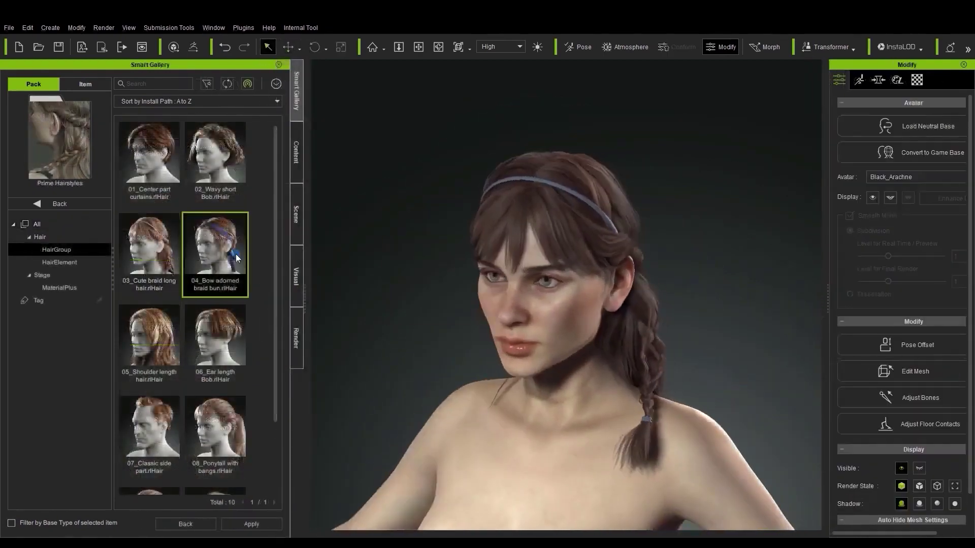
{"action": "double_click", "coordinate": [230, 334]}
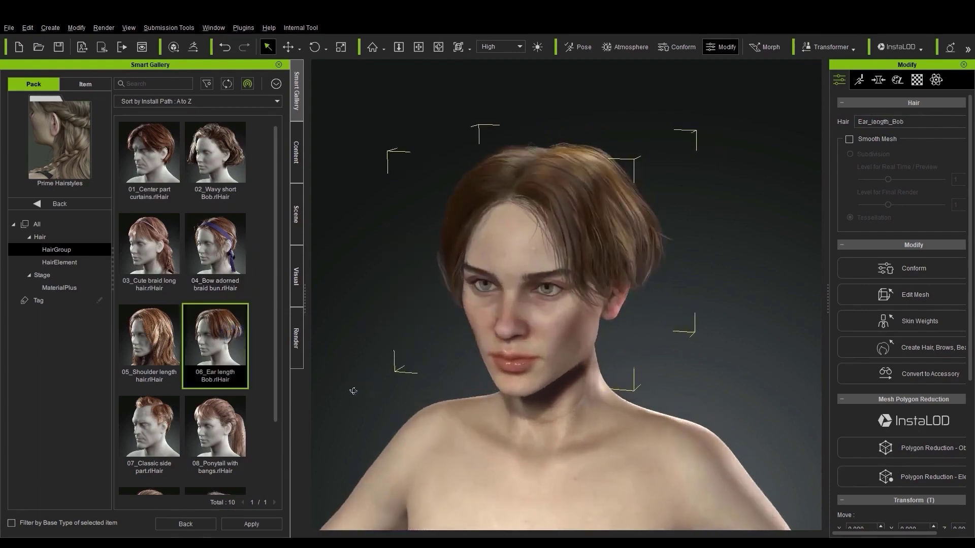
{"action": "double_click", "coordinate": [245, 202]}
Apply the 02_hair_1, 02_hair_3, 02_hair_5 and 02_hair_7 materials in turn to the wavy short bob.
{"action": "left_click_drag", "start_coordinate": [215, 147], "coordinate": [517, 195]}
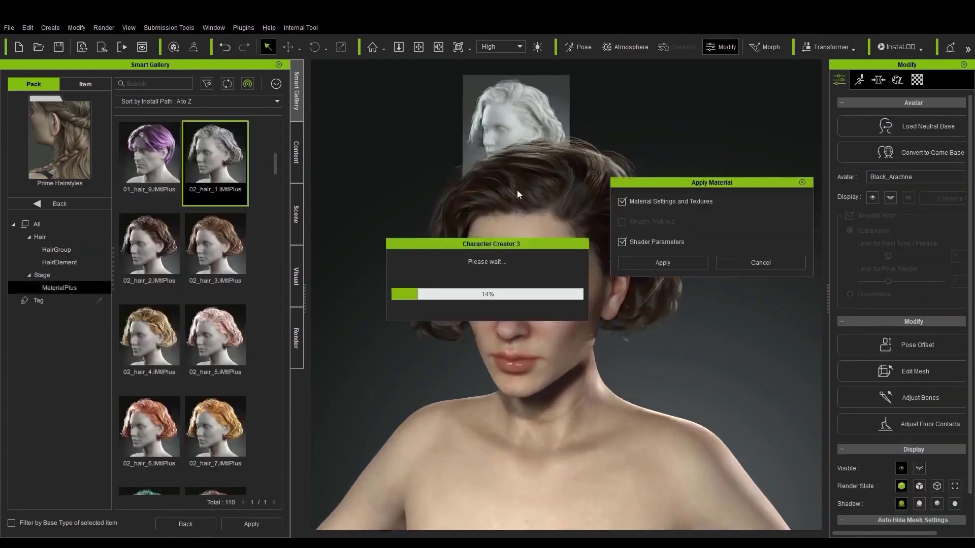
{"action": "double_click", "coordinate": [215, 244]}
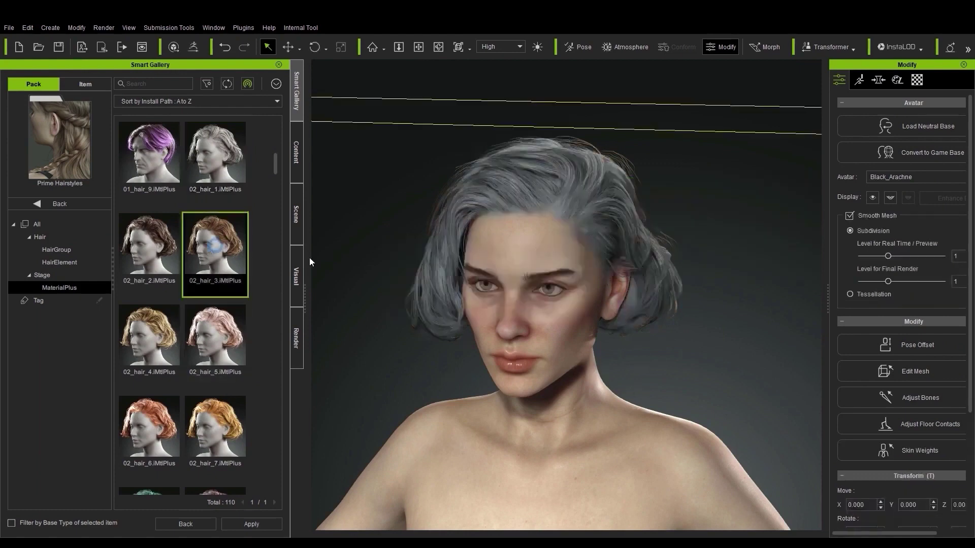
{"action": "left_click_drag", "start_coordinate": [216, 341], "coordinate": [538, 205]}
{"action": "left_click", "coordinate": [224, 421]}
{"action": "left_click_drag", "start_coordinate": [223, 420], "coordinate": [487, 163]}
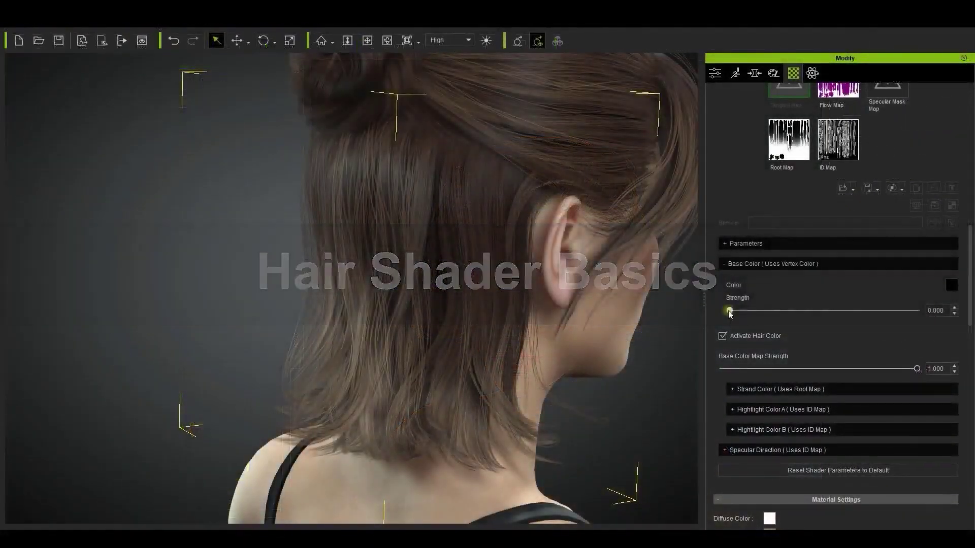
Change the hair shader's vertex-based Base Color to a very dark red.
{"action": "left_click", "coordinate": [951, 288]}
{"action": "left_click_drag", "start_coordinate": [559, 158], "coordinate": [879, 158]}
{"action": "mouse_move", "coordinate": [920, 261]}
{"action": "left_mouse_down"}
{"action": "mouse_move", "coordinate": [921, 242]}
{"action": "mouse_move", "coordinate": [920, 257]}
{"action": "left_mouse_up"}
{"action": "left_click", "coordinate": [901, 181]}
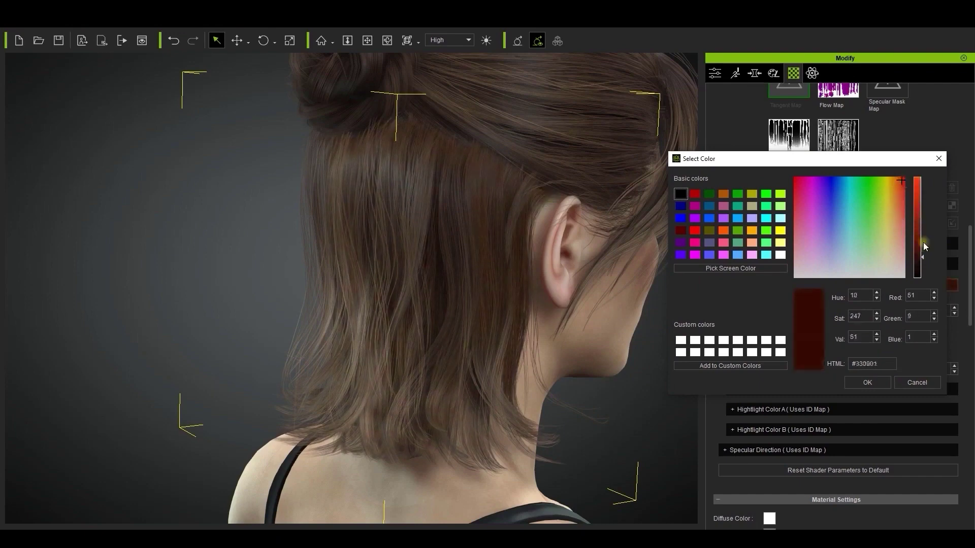
{"action": "left_click_drag", "start_coordinate": [919, 258], "coordinate": [920, 265]}
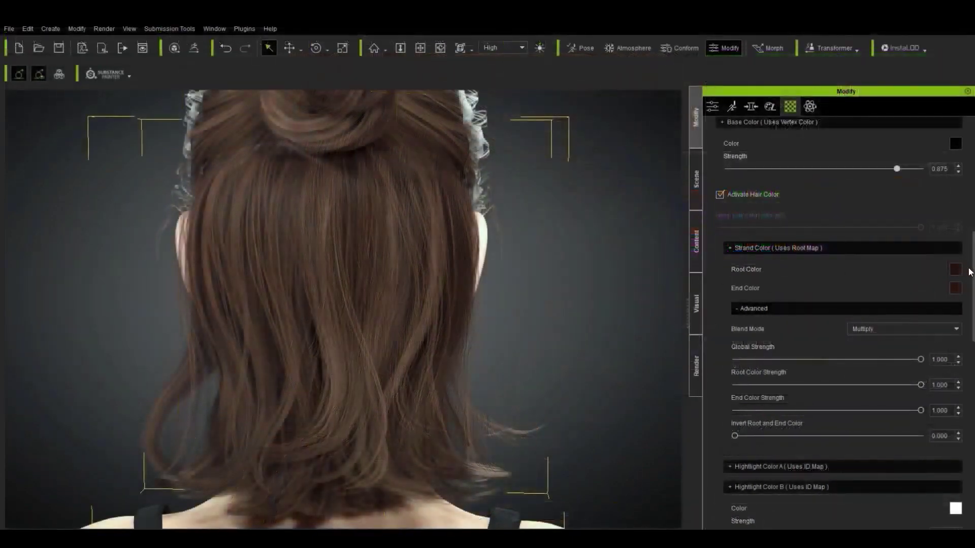
Set the strand End Color of the back hair to a light orange-brown for an ombre effect.
{"action": "scroll", "coordinate": [801, 276], "scroll_direction": "up", "scroll_amount": 5}
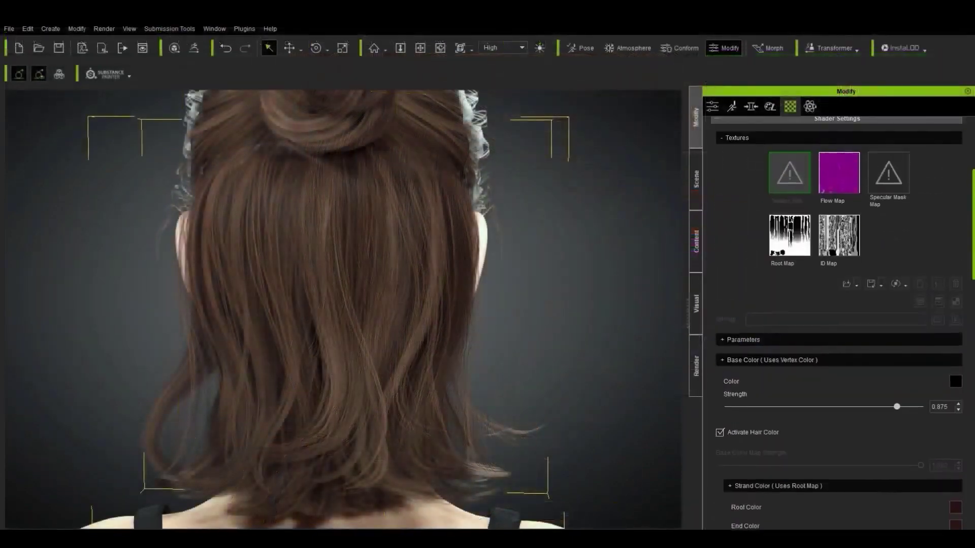
{"action": "scroll", "coordinate": [932, 384], "scroll_direction": "down", "scroll_amount": 5}
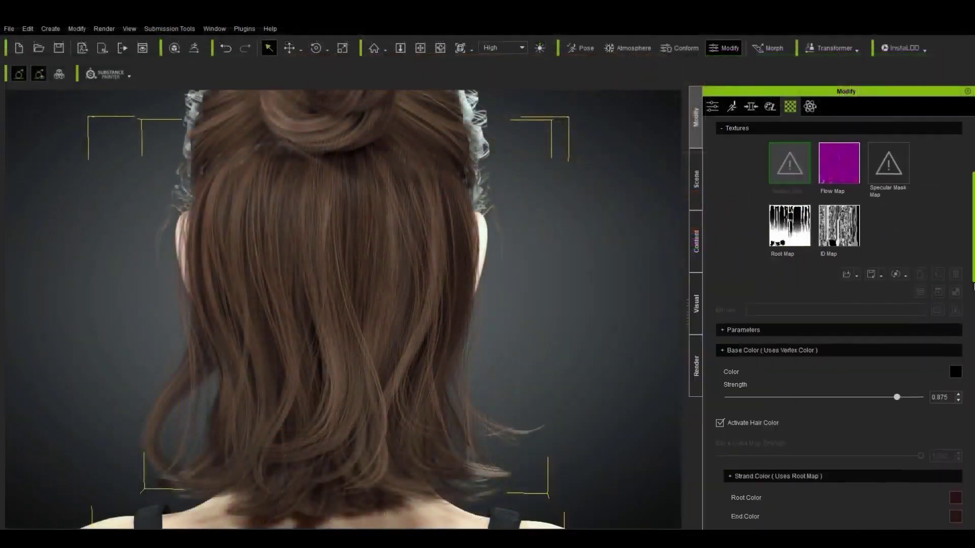
{"action": "left_click", "coordinate": [953, 400]}
{"action": "left_click_drag", "start_coordinate": [560, 157], "coordinate": [756, 194]}
{"action": "left_click_drag", "start_coordinate": [737, 236], "coordinate": [676, 220]}
{"action": "left_click", "coordinate": [771, 248]}
{"action": "left_click_drag", "start_coordinate": [794, 299], "coordinate": [799, 262]}
{"action": "left_click_drag", "start_coordinate": [768, 248], "coordinate": [773, 248]}
{"action": "left_click", "coordinate": [742, 415]}
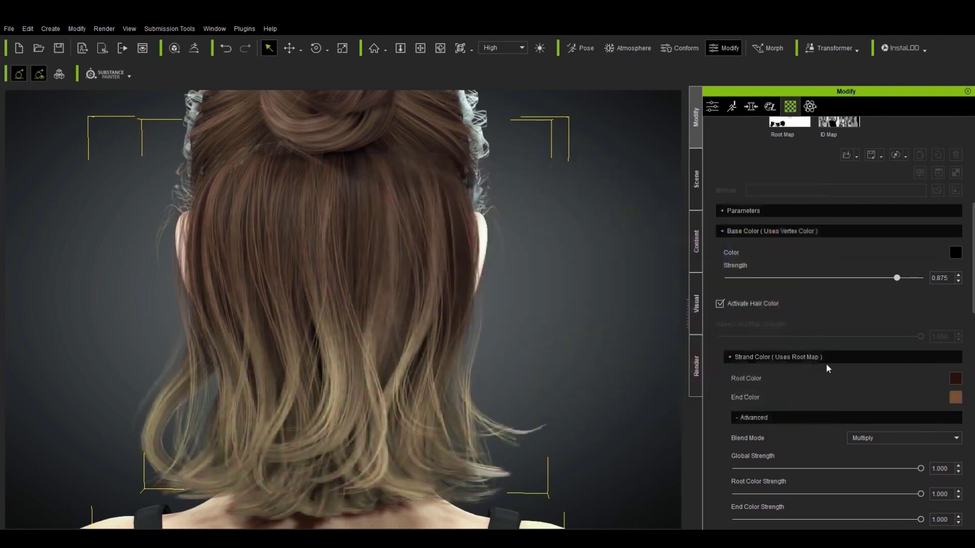
Set the strand Root Color of the back hair to a darker, less saturated brown.
{"action": "left_click", "coordinate": [955, 379]}
{"action": "mouse_move", "coordinate": [686, 278]}
{"action": "left_mouse_down"}
{"action": "mouse_move", "coordinate": [686, 296]}
{"action": "mouse_move", "coordinate": [686, 278]}
{"action": "left_mouse_up"}
{"action": "left_click_drag", "start_coordinate": [664, 223], "coordinate": [662, 224]}
{"action": "left_click_drag", "start_coordinate": [686, 279], "coordinate": [688, 284]}
{"action": "key", "text": "Return"}
Test the strand color's Invert Root and End Color setting on the back hair and return it to 0.
{"action": "scroll", "coordinate": [777, 312], "scroll_direction": "down", "scroll_amount": 2}
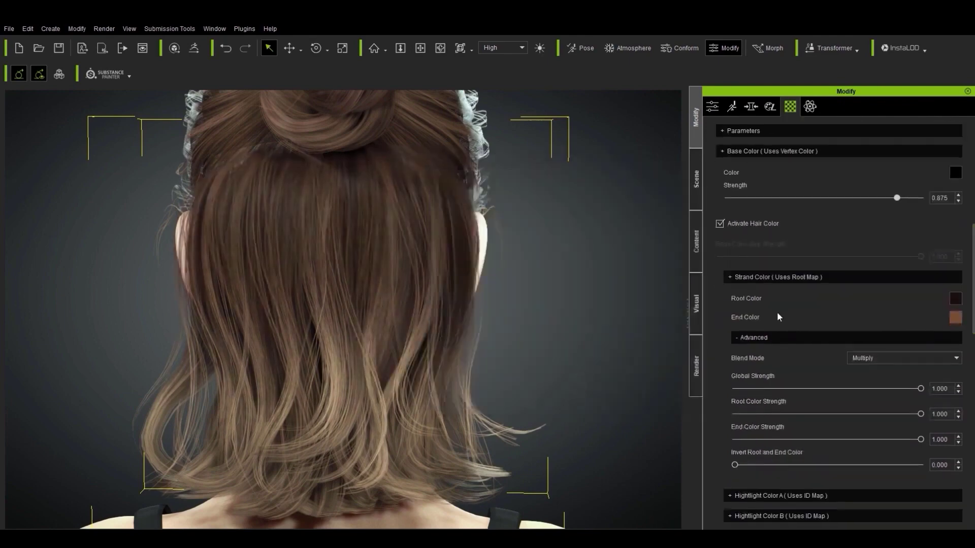
{"action": "left_click_drag", "start_coordinate": [734, 465], "coordinate": [657, 472]}
{"action": "right_click_drag", "start_coordinate": [436, 370], "coordinate": [533, 374], "text": "alt"}
{"action": "scroll", "coordinate": [930, 258], "scroll_direction": "up", "scroll_amount": 5}
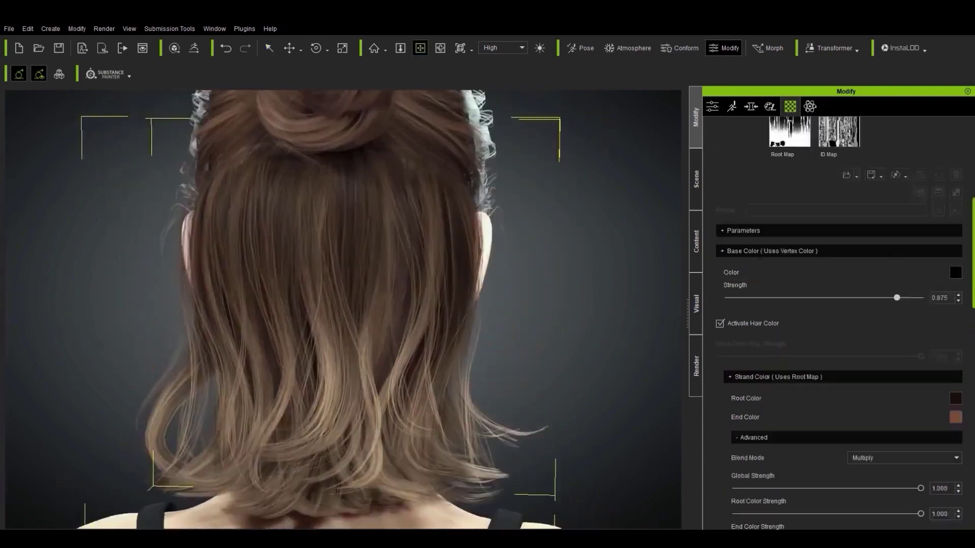
Adjust the Root Map's colors by raising its contrast to near maximum and slightly lowering its brightness.
{"action": "left_click", "coordinate": [918, 315]}
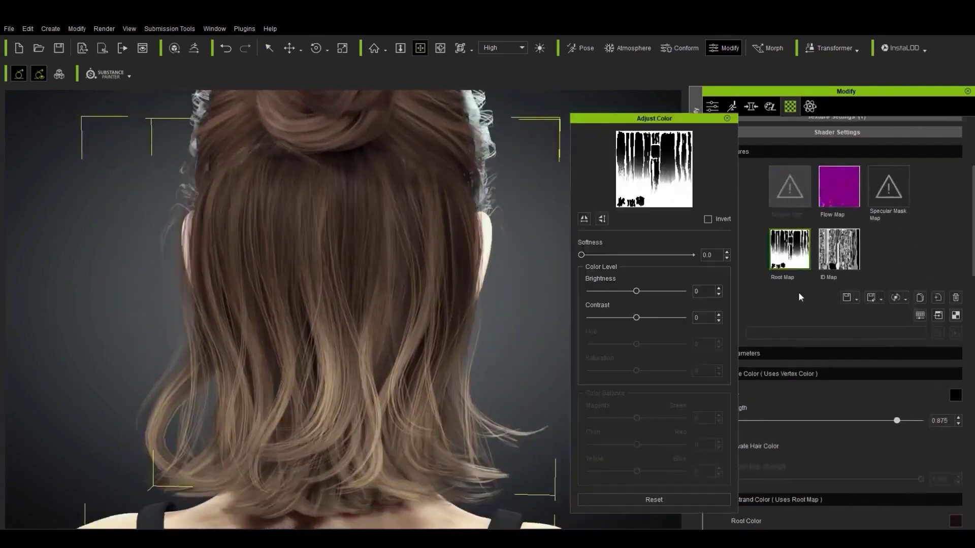
{"action": "left_click_drag", "start_coordinate": [637, 318], "coordinate": [680, 318]}
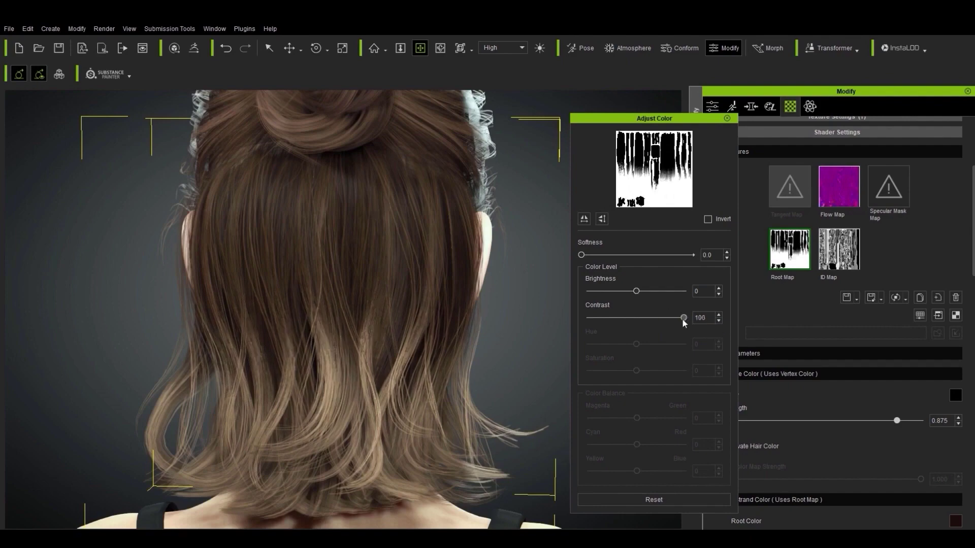
{"action": "left_click_drag", "start_coordinate": [636, 291], "coordinate": [623, 291]}
{"action": "right_click_drag", "start_coordinate": [438, 366], "coordinate": [693, 362]}
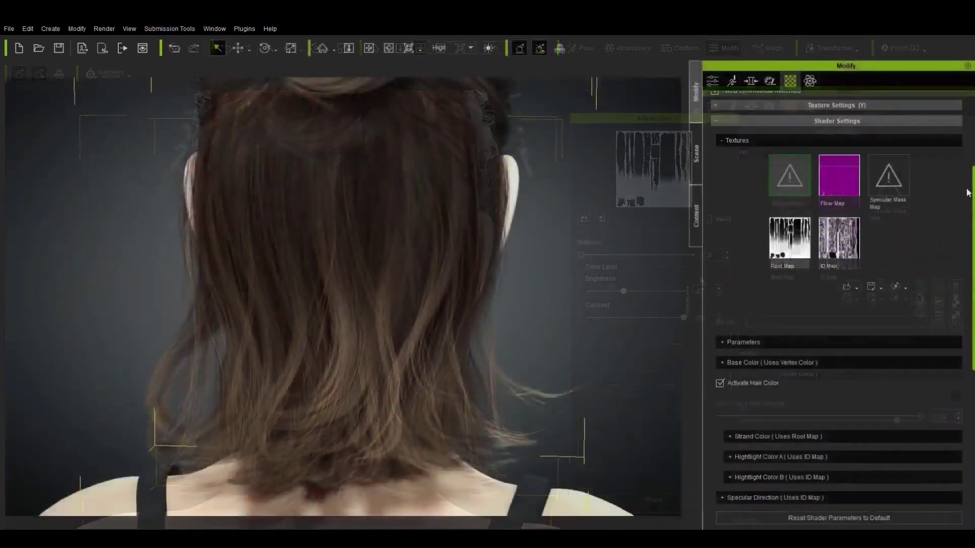
Set Highlight Color A's strength to 0.632 and shift the midpoint of its affected range slightly higher.
{"action": "scroll", "coordinate": [822, 258], "scroll_direction": "down", "scroll_amount": 3}
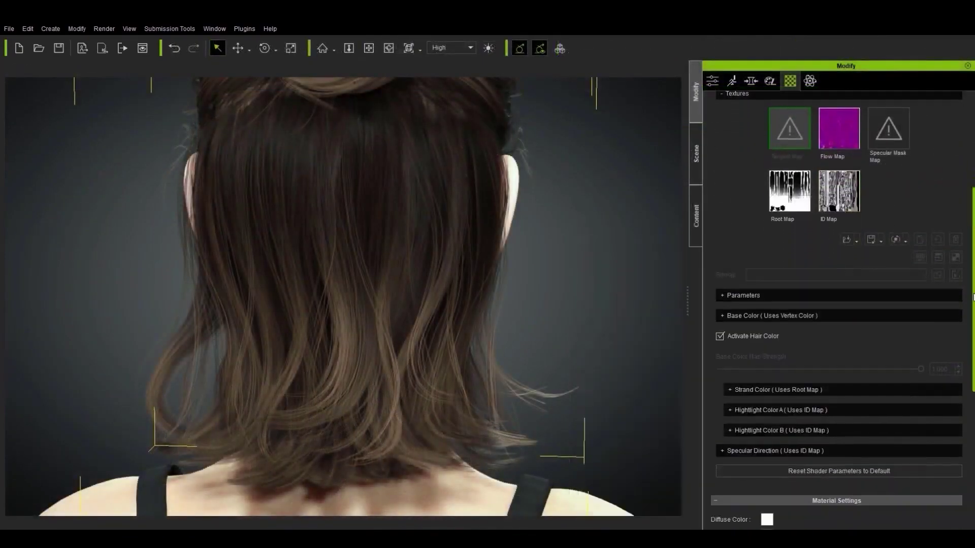
{"action": "left_click", "coordinate": [730, 345]}
{"action": "left_click_drag", "start_coordinate": [735, 391], "coordinate": [851, 391]}
{"action": "mouse_move", "coordinate": [807, 424]}
{"action": "left_mouse_down"}
{"action": "mouse_move", "coordinate": [931, 433]}
{"action": "mouse_move", "coordinate": [900, 421]}
{"action": "mouse_move", "coordinate": [916, 413]}
{"action": "mouse_move", "coordinate": [749, 416]}
{"action": "mouse_move", "coordinate": [816, 415]}
{"action": "left_mouse_up"}
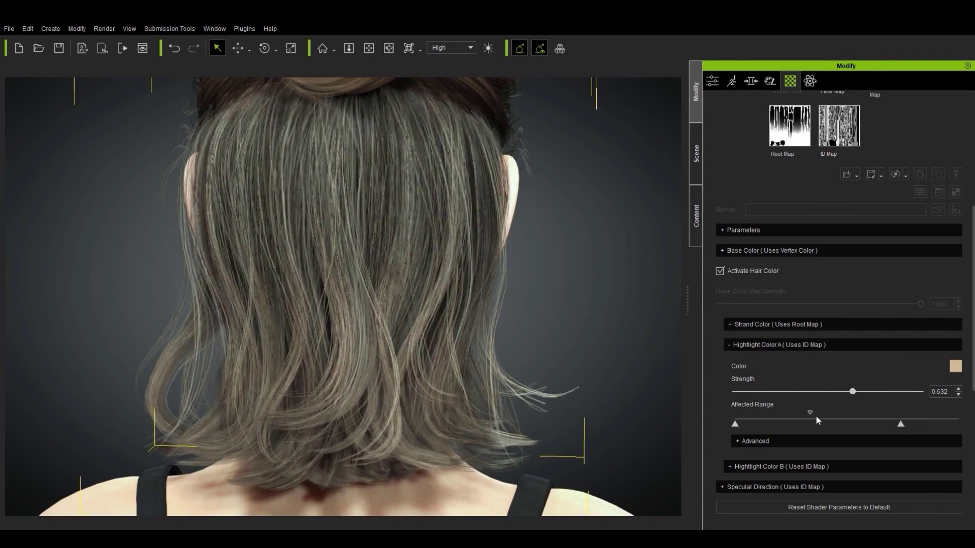
Set Highlight Color A's Overlap End Color to 1.000 and Invert End to Root Color to 0.867.
{"action": "left_click", "coordinate": [731, 441]}
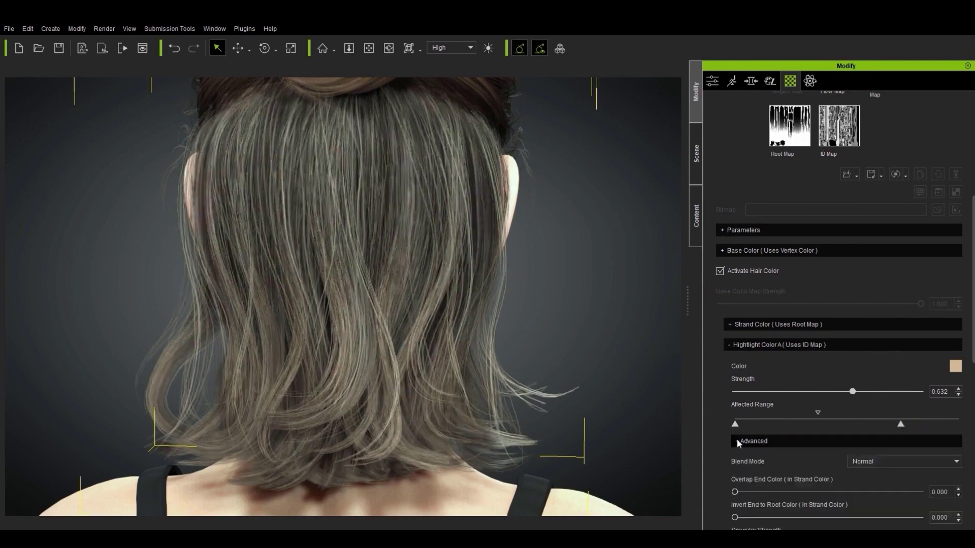
{"action": "scroll", "coordinate": [726, 437], "scroll_direction": "down", "scroll_amount": 3}
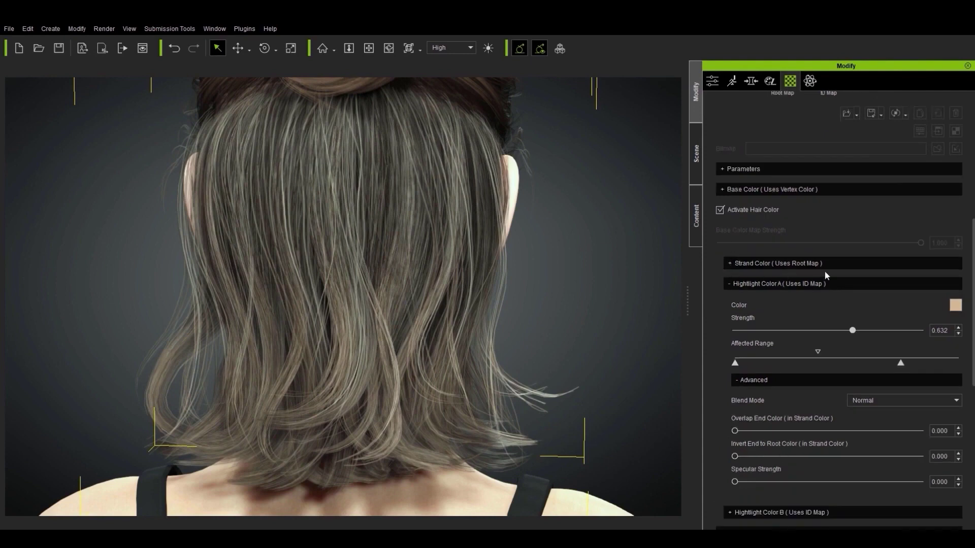
{"action": "left_click", "coordinate": [730, 262]}
{"action": "scroll", "coordinate": [766, 391], "scroll_direction": "down", "scroll_amount": 5}
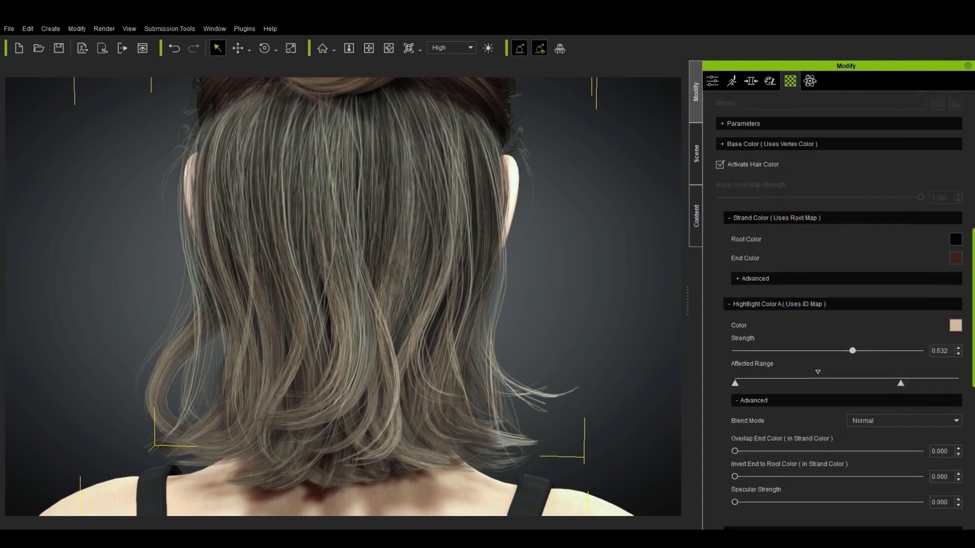
{"action": "left_click_drag", "start_coordinate": [734, 396], "coordinate": [911, 396]}
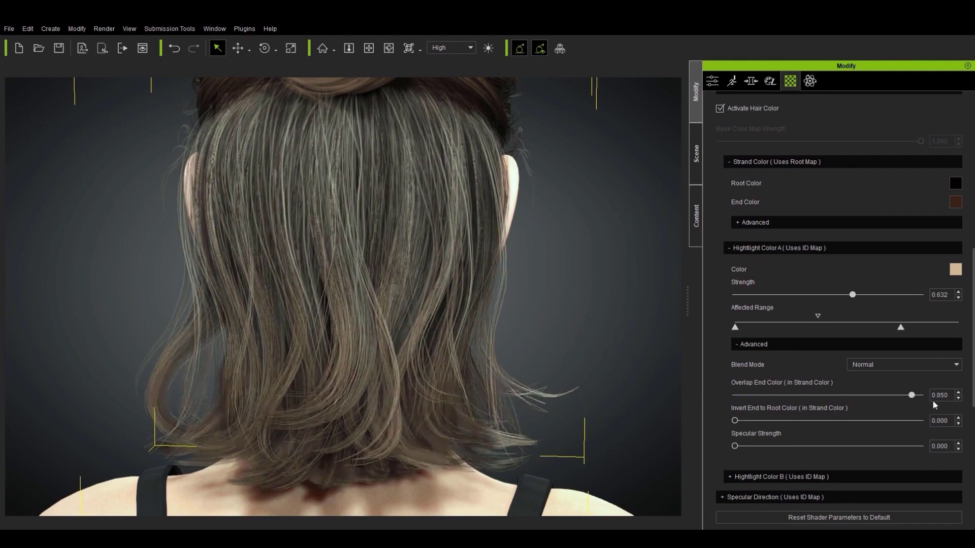
{"action": "left_click_drag", "start_coordinate": [780, 433], "coordinate": [940, 438]}
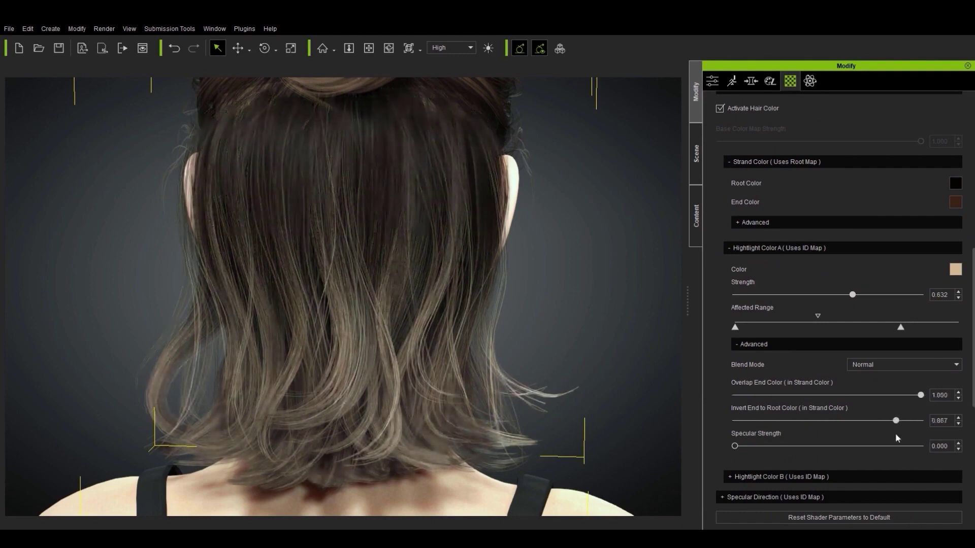
Test Highlight Color A's Specular Strength at 1.000 on the hair ends, then set it to 0.150.
{"action": "right_click_drag", "start_coordinate": [470, 326], "coordinate": [272, 329], "text": "alt"}
{"action": "left_click_drag", "start_coordinate": [273, 330], "coordinate": [439, 381], "text": "alt"}
{"action": "right_click_drag", "start_coordinate": [438, 381], "coordinate": [429, 357], "text": "alt"}
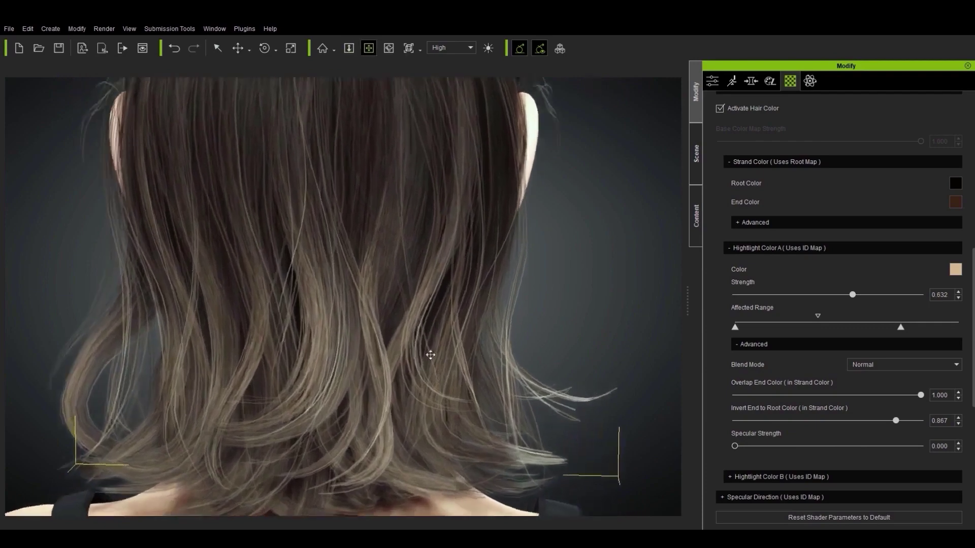
{"action": "middle_click_drag", "start_coordinate": [429, 356], "coordinate": [465, 342], "text": "alt"}
{"action": "left_click_drag", "start_coordinate": [465, 342], "coordinate": [512, 350], "text": "alt"}
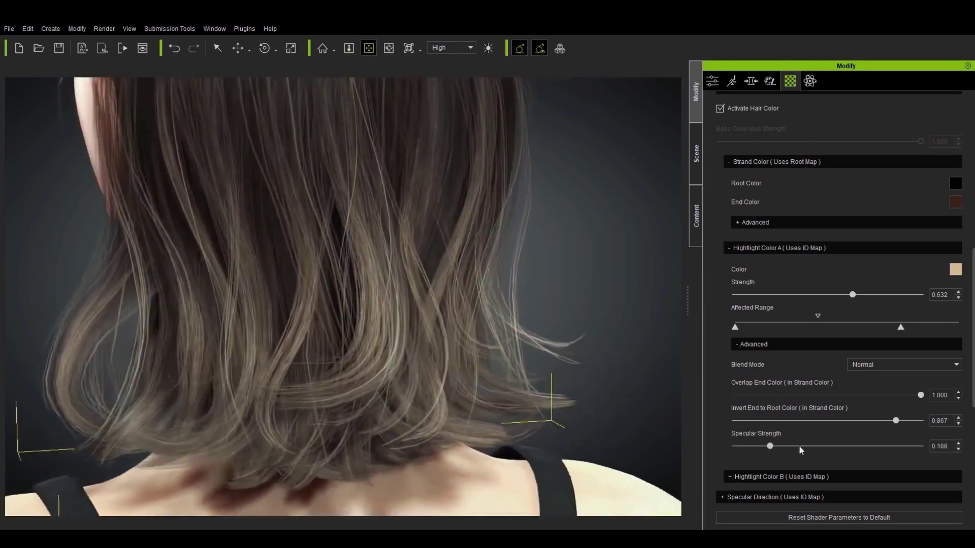
{"action": "left_click_drag", "start_coordinate": [792, 447], "coordinate": [901, 447]}
{"action": "left_click_drag", "start_coordinate": [469, 334], "coordinate": [668, 388], "text": "alt"}
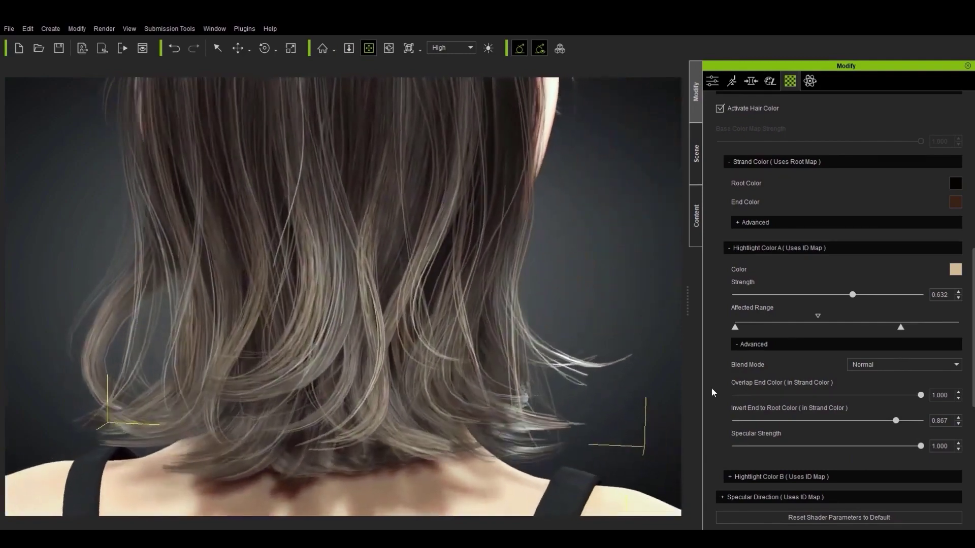
{"action": "left_click_drag", "start_coordinate": [867, 447], "coordinate": [763, 446]}
{"action": "left_click_drag", "start_coordinate": [431, 264], "coordinate": [460, 334]}
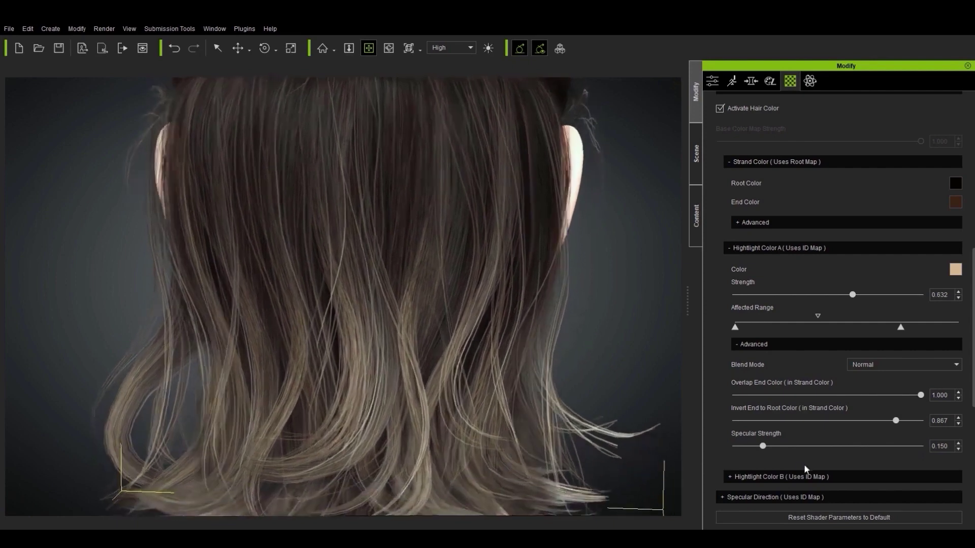
Set Highlight Color B to brown #955530 with a strength of 0.479 and widen its affected range.
{"action": "left_click", "coordinate": [729, 477]}
{"action": "left_click", "coordinate": [956, 376]}
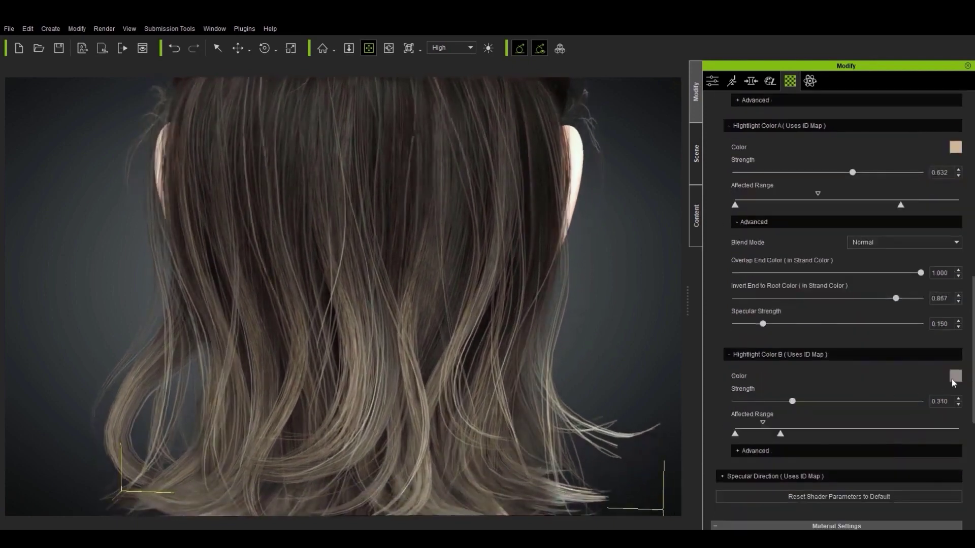
{"action": "left_click", "coordinate": [750, 238]}
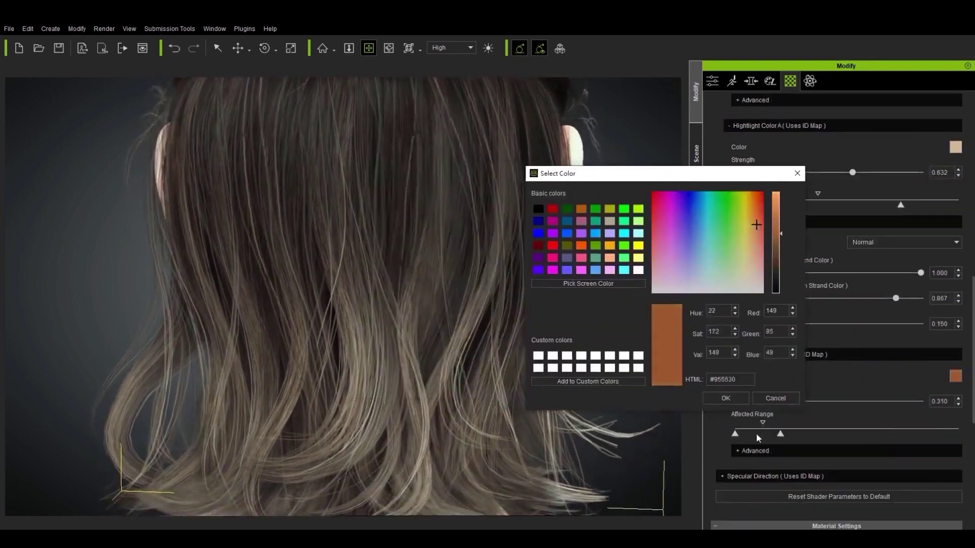
{"action": "key", "text": "Return"}
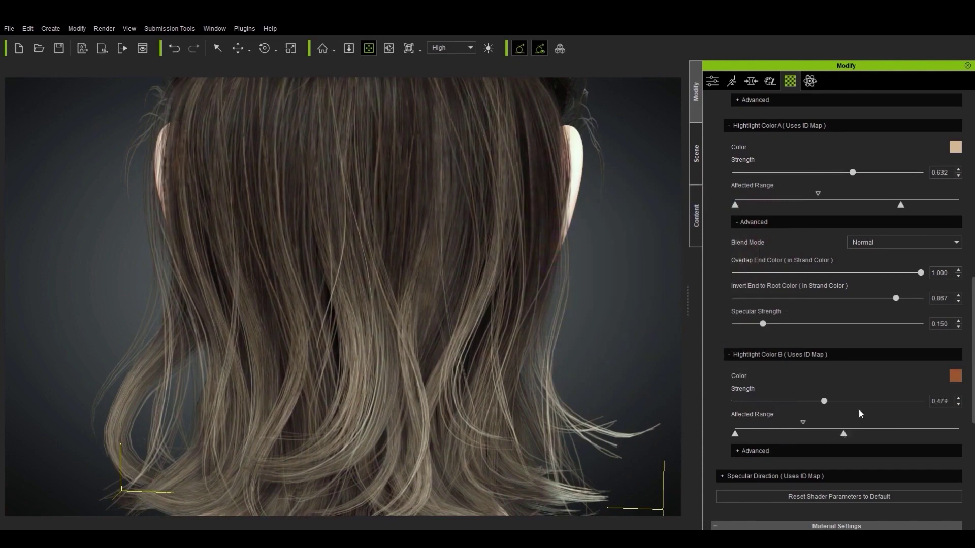
Change Highlight Color B to a more saturated orange-brown and raise its strength to 0.596.
{"action": "scroll", "coordinate": [502, 281], "scroll_direction": "down", "scroll_amount": 3}
{"action": "left_click", "coordinate": [956, 376]}
{"action": "left_click", "coordinate": [723, 208]}
{"action": "left_click", "coordinate": [733, 200]}
{"action": "left_click", "coordinate": [702, 387]}
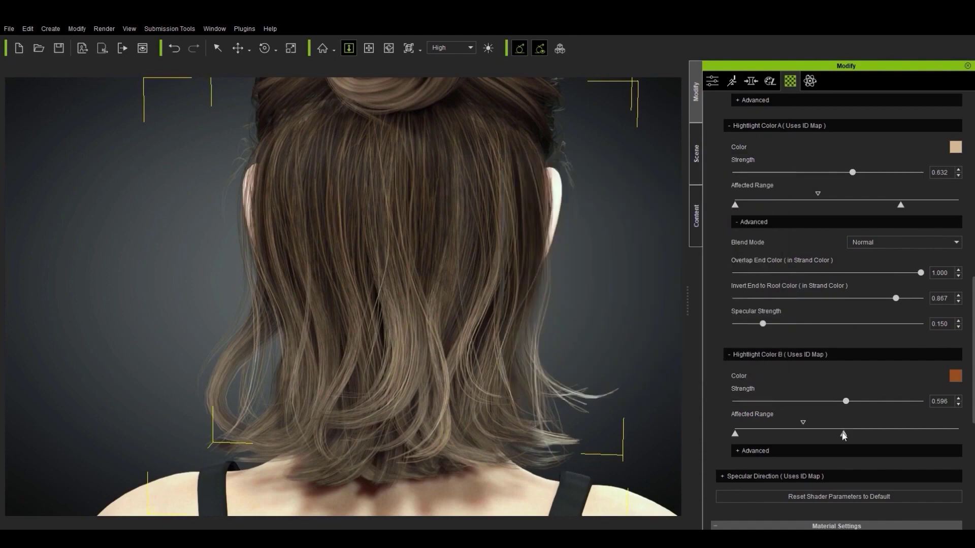
{"action": "left_click_drag", "start_coordinate": [584, 319], "coordinate": [447, 321]}
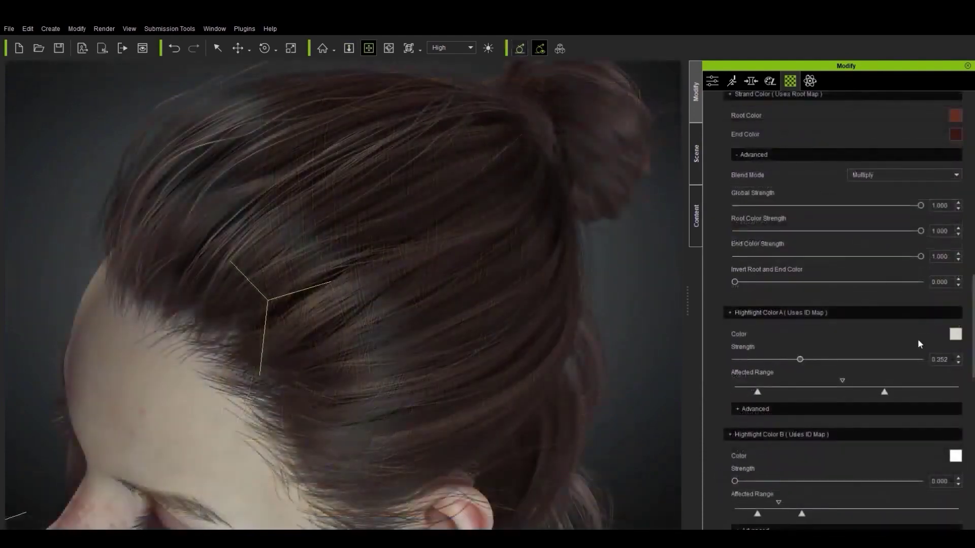
Choose a new Highlight Color A for the tied-up bun hair and increase its strength.
{"action": "left_click", "coordinate": [954, 334]}
{"action": "left_click", "coordinate": [744, 224]}
{"action": "left_click", "coordinate": [768, 212]}
{"action": "left_click", "coordinate": [713, 408]}
{"action": "left_click_drag", "start_coordinate": [799, 360], "coordinate": [830, 360]}
{"action": "left_click_drag", "start_coordinate": [445, 356], "coordinate": [422, 355]}
Set the Specular Direction's Rotate Vertical by Black ID to -0.765, Rotate Vertical by White ID to -0.345 and Shift by White ID to 0.292.
{"action": "left_click_drag", "start_coordinate": [973, 311], "coordinate": [973, 356]}
{"action": "scroll", "coordinate": [824, 299], "scroll_direction": "down", "scroll_amount": 4}
{"action": "left_click_drag", "start_coordinate": [824, 300], "coordinate": [751, 300]}
{"action": "mouse_move", "coordinate": [835, 376]}
{"action": "left_mouse_down"}
{"action": "mouse_move", "coordinate": [768, 376]}
{"action": "mouse_move", "coordinate": [826, 378]}
{"action": "mouse_move", "coordinate": [790, 377]}
{"action": "left_mouse_up"}
{"action": "mouse_move", "coordinate": [824, 428]}
{"action": "left_mouse_down"}
{"action": "mouse_move", "coordinate": [802, 428]}
{"action": "mouse_move", "coordinate": [853, 427]}
{"action": "left_mouse_up"}
{"action": "right_click_drag", "start_coordinate": [411, 353], "coordinate": [566, 344]}
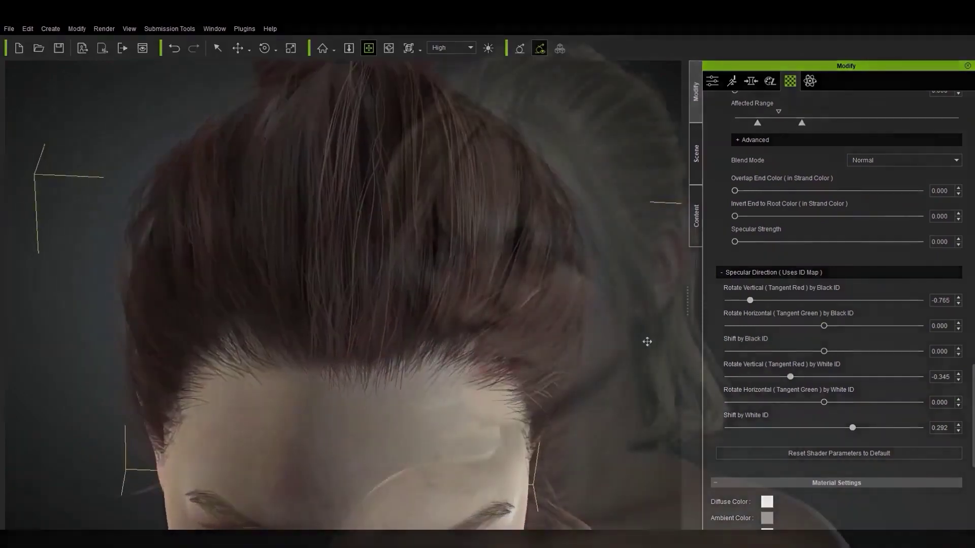